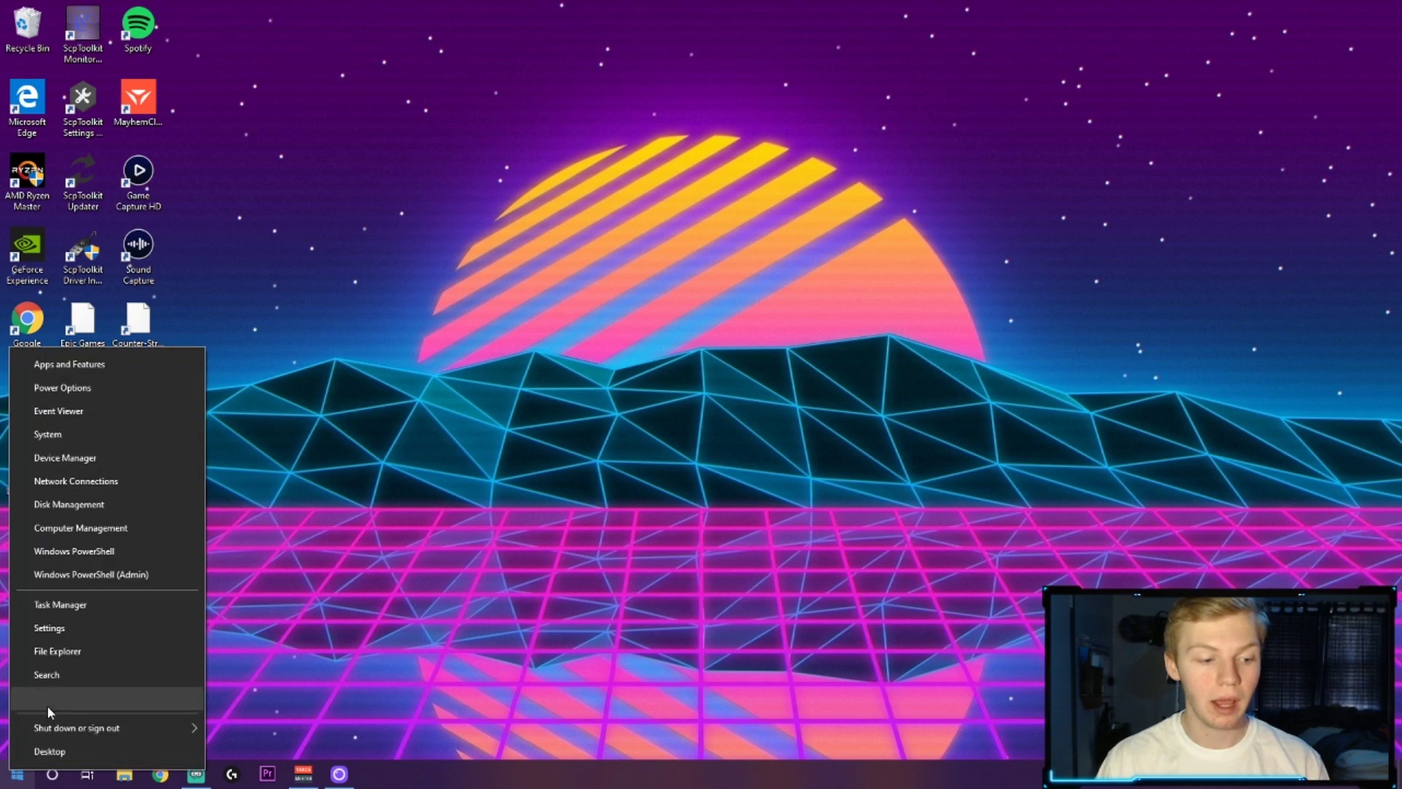
Find Task Manager through Windows search, launch it, then close it
left_click(63, 677)
type("task")
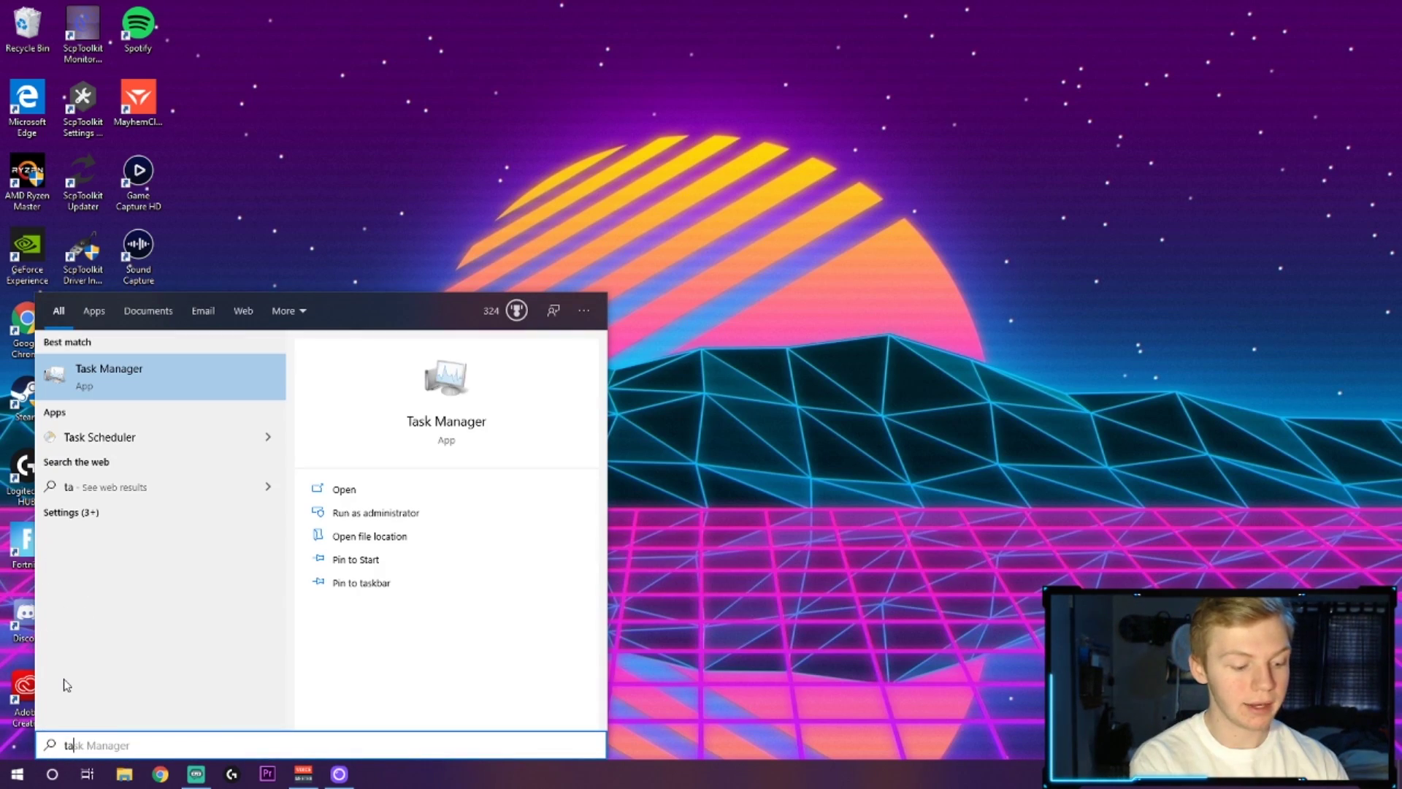
left_click(193, 385)
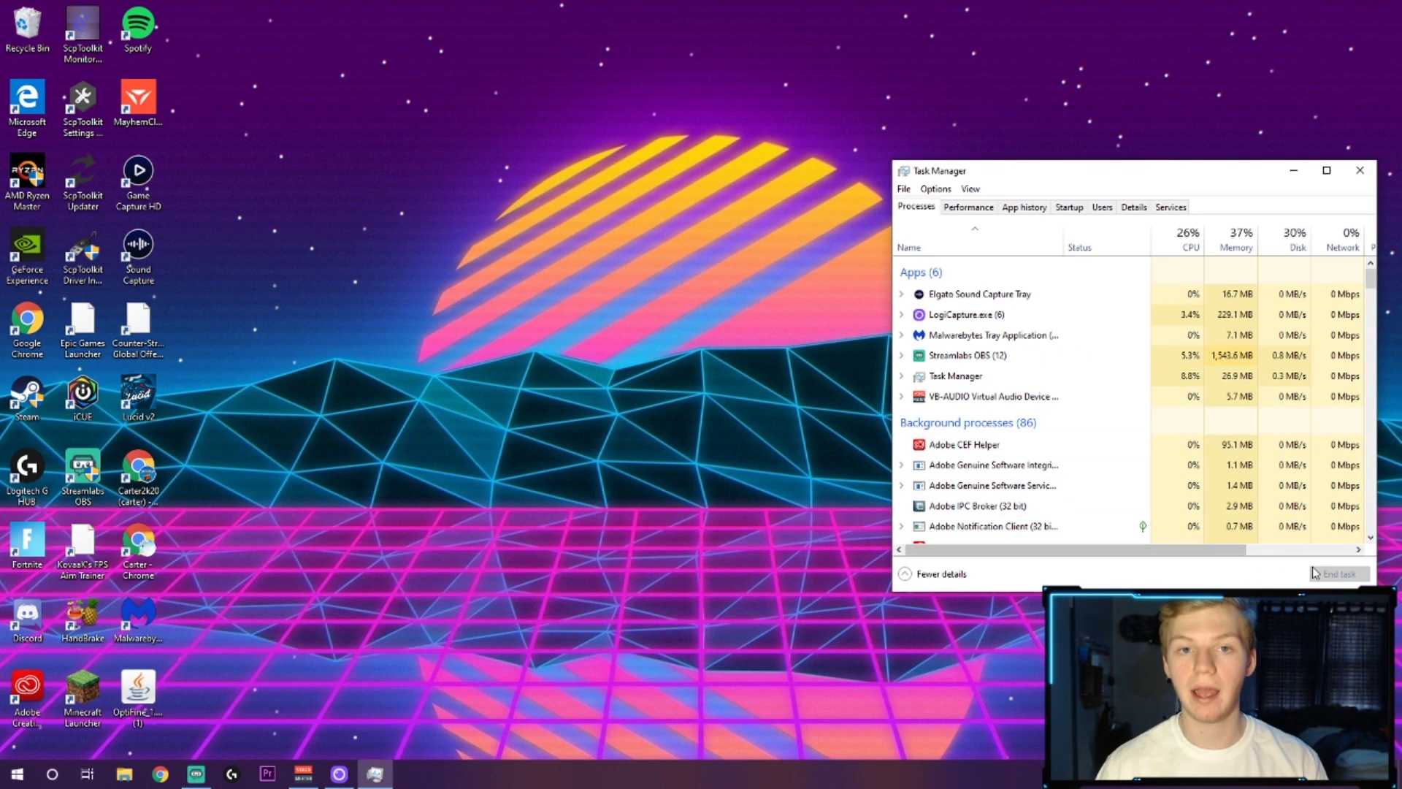
left_click(1360, 170)
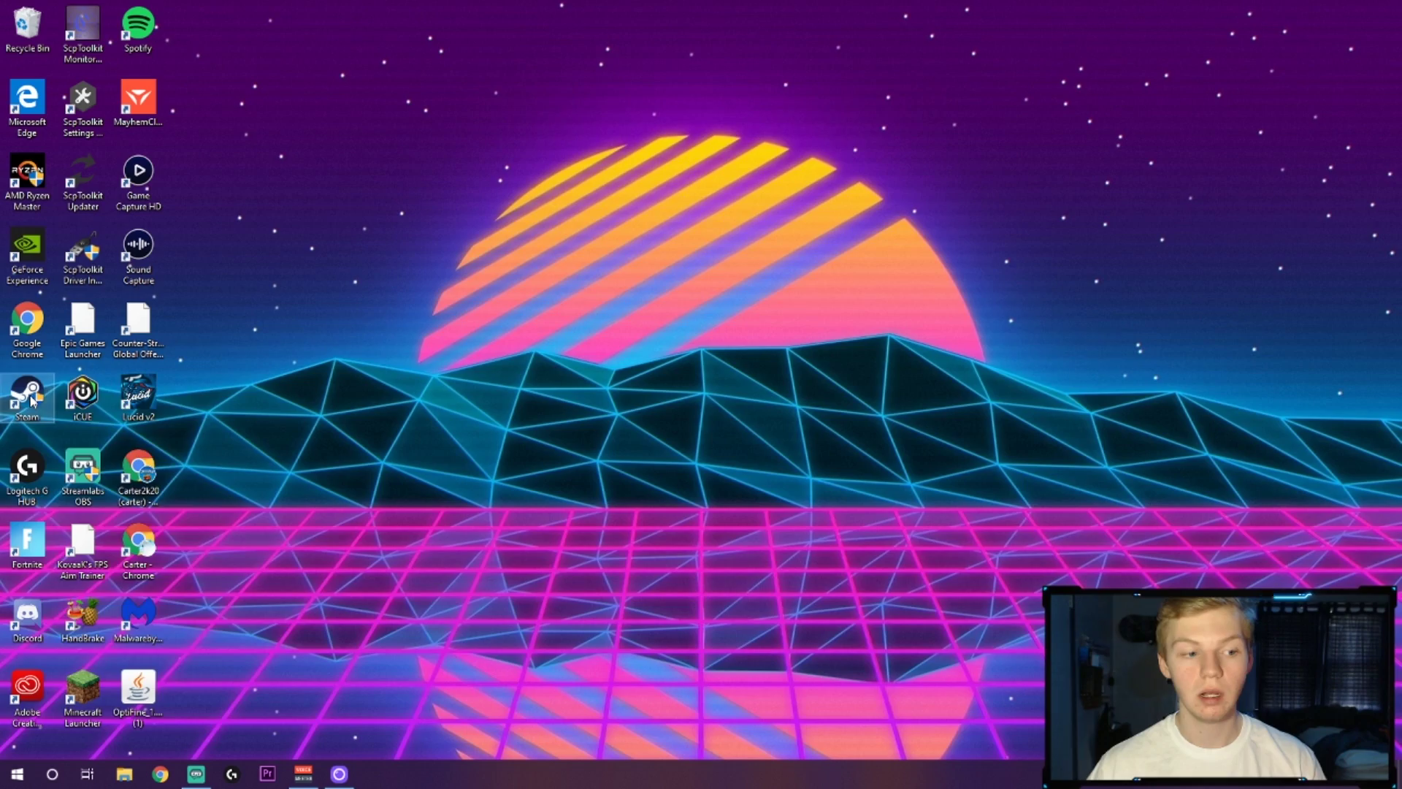
Confirm the Steam shortcut's Compatibility setting 'Run this program as an administrator' and close its Properties
right_click(32, 400)
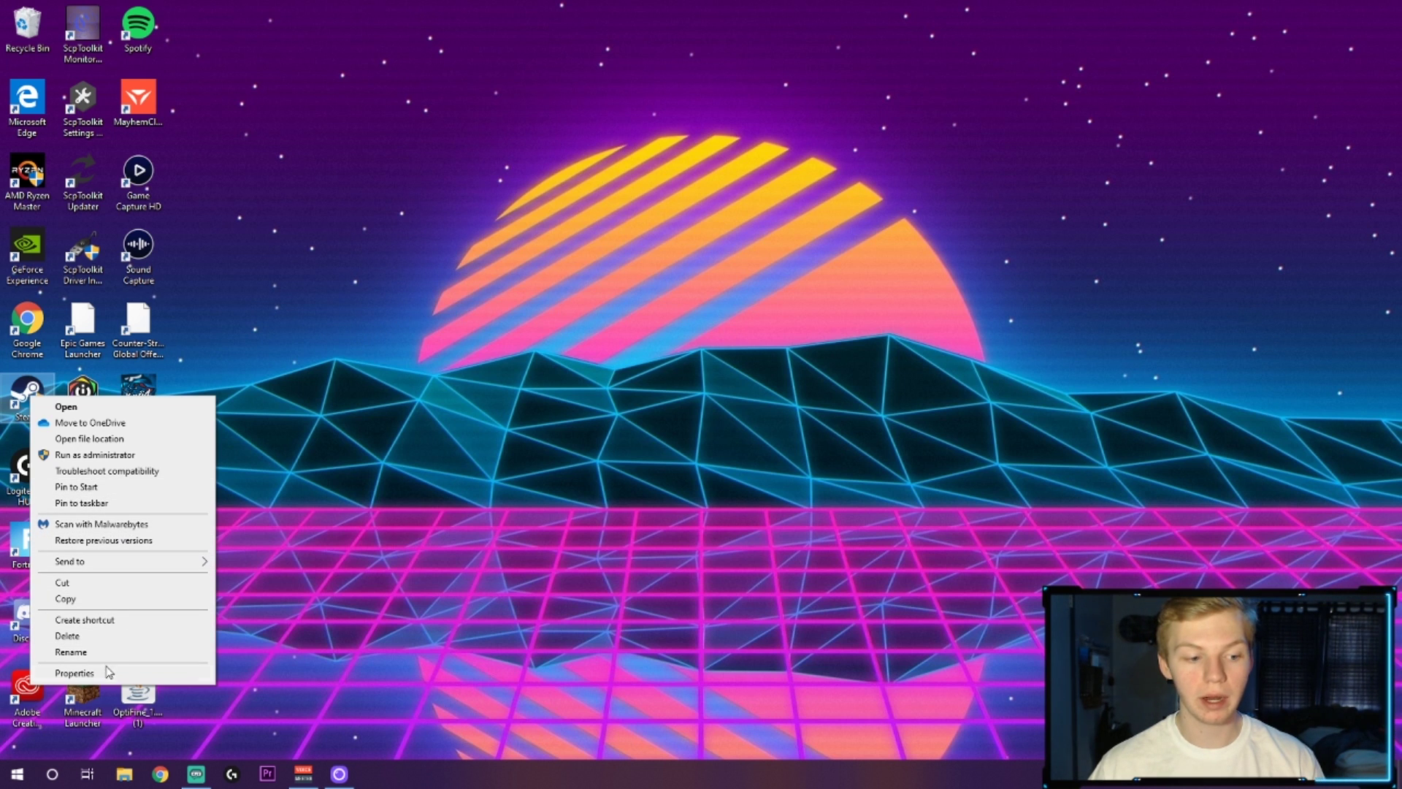
left_click(74, 672)
left_click(150, 414)
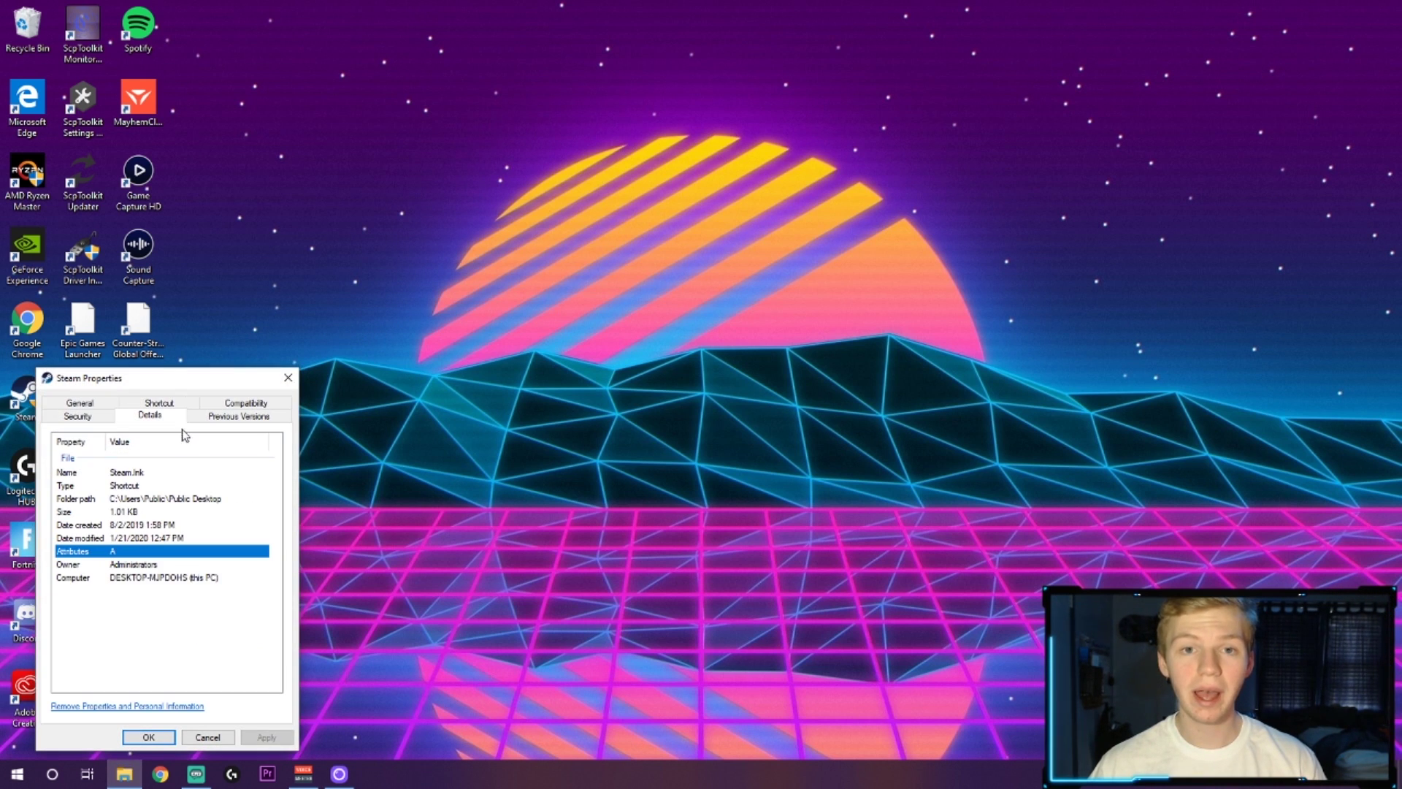
left_click(222, 406)
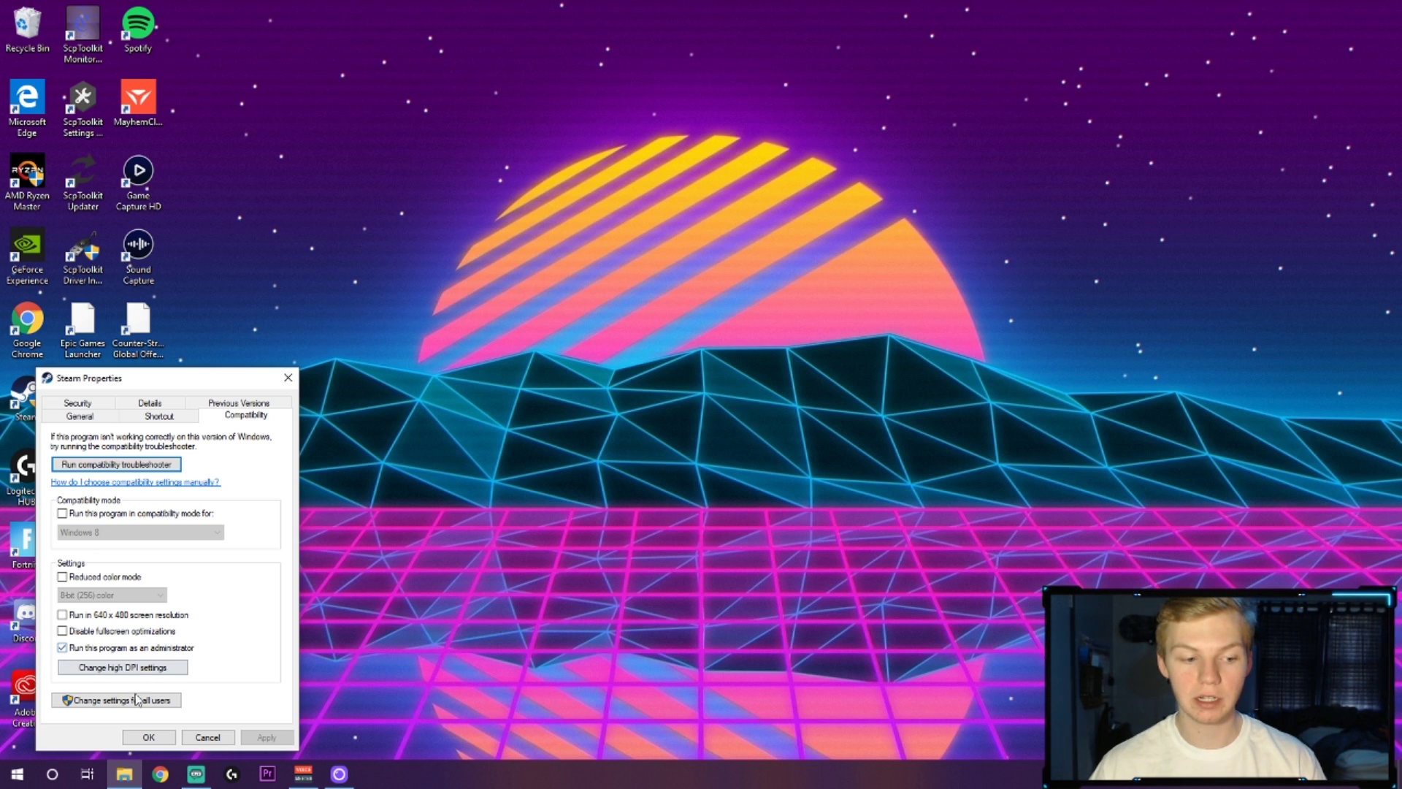
left_click(148, 738)
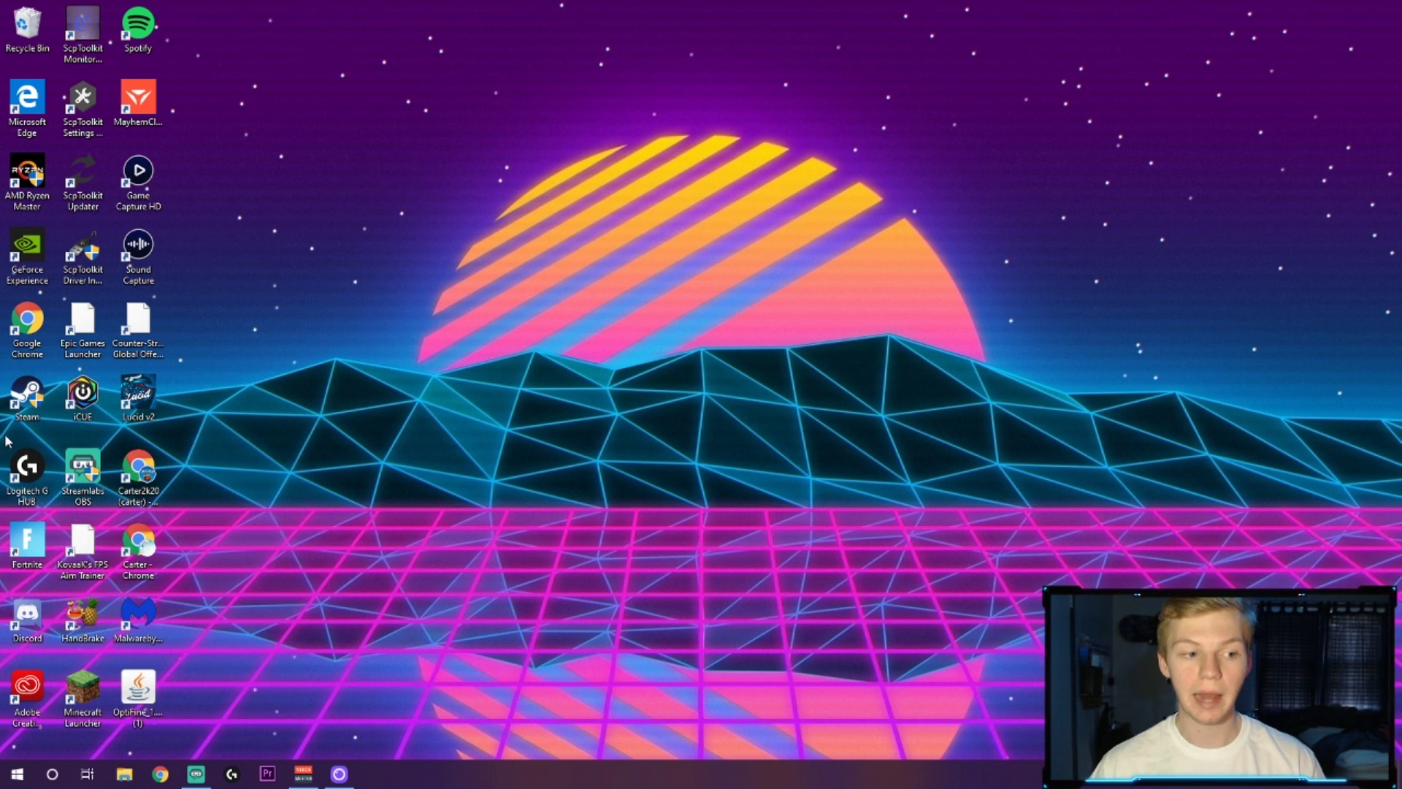
Run Steam as administrator and open the EpicGamesLauncher page in the Library
right_click(33, 404)
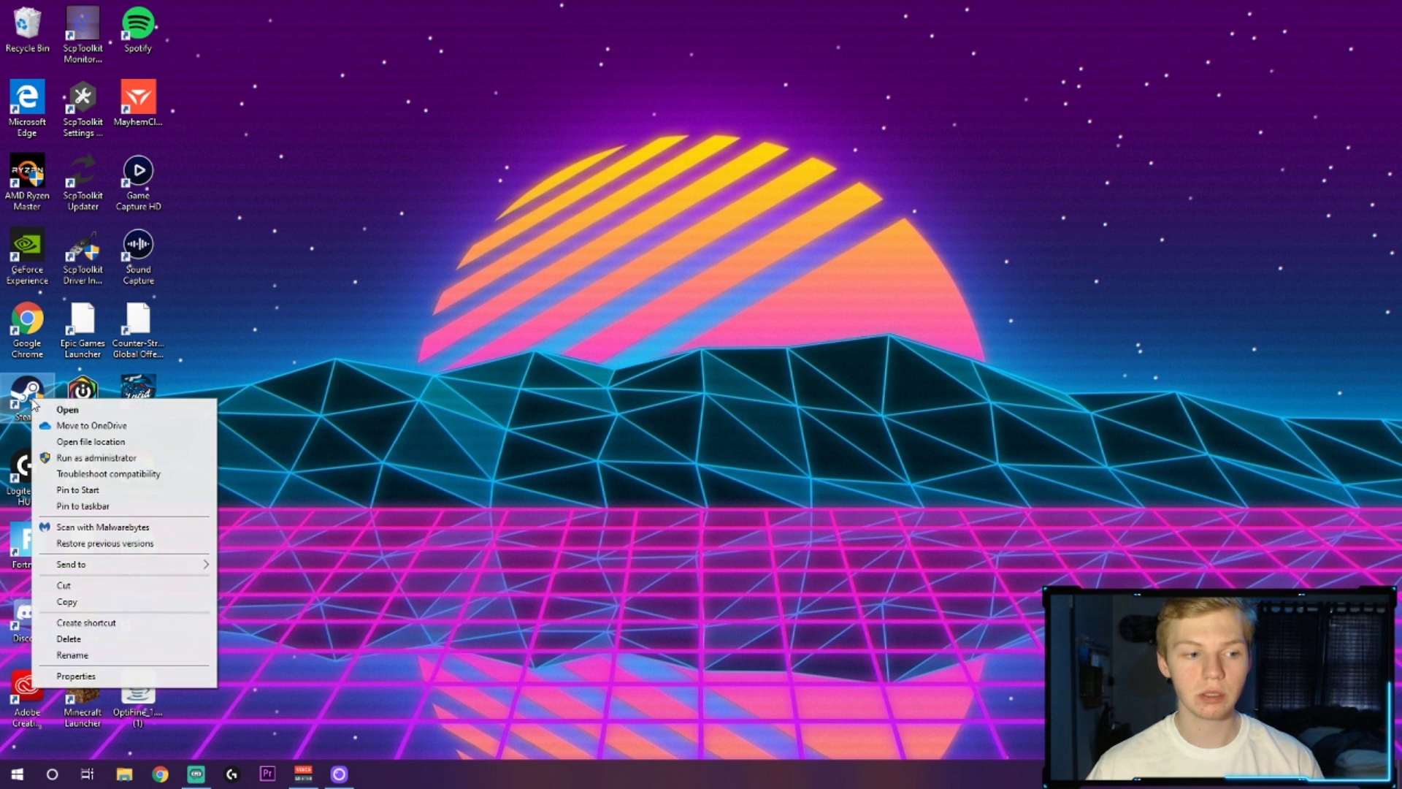
left_click(82, 458)
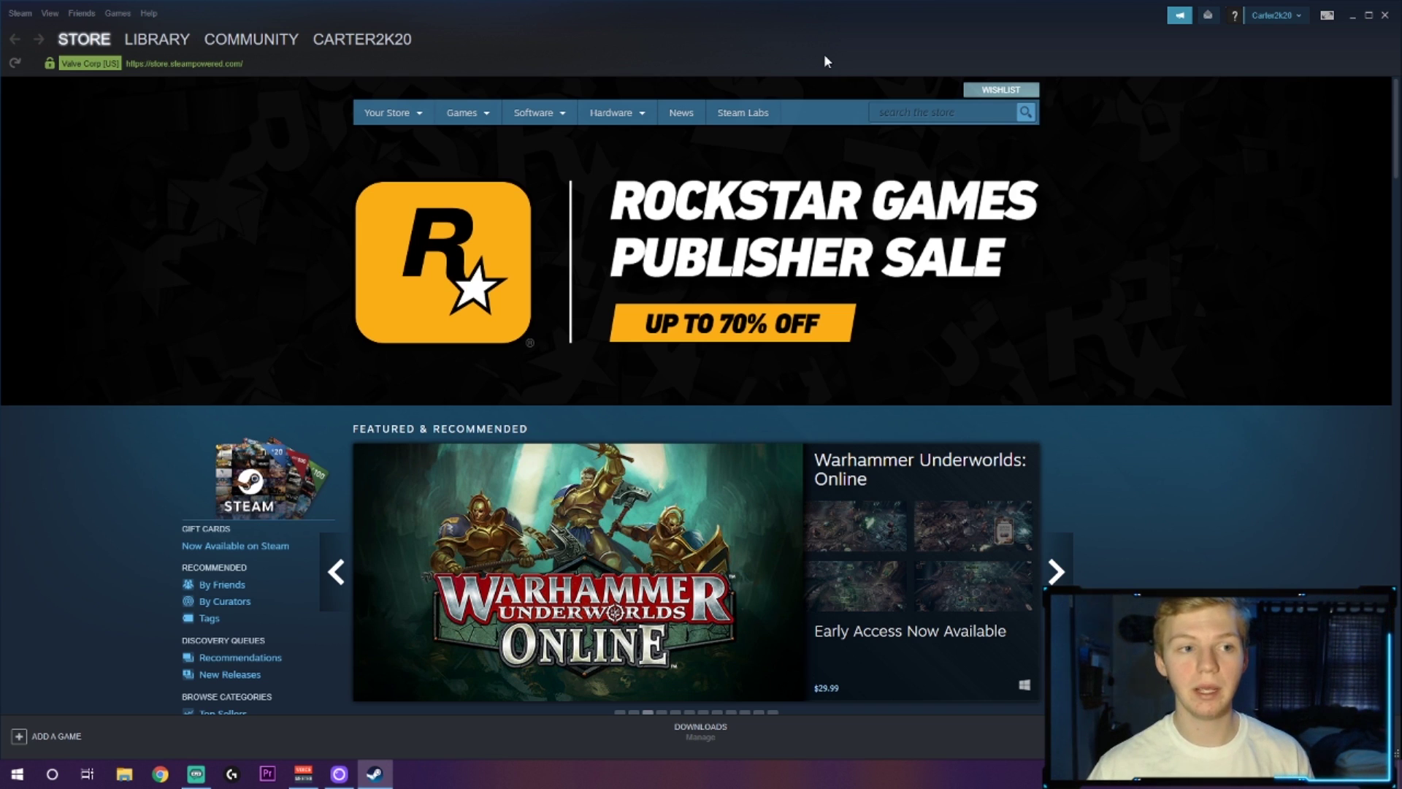
left_click(162, 56)
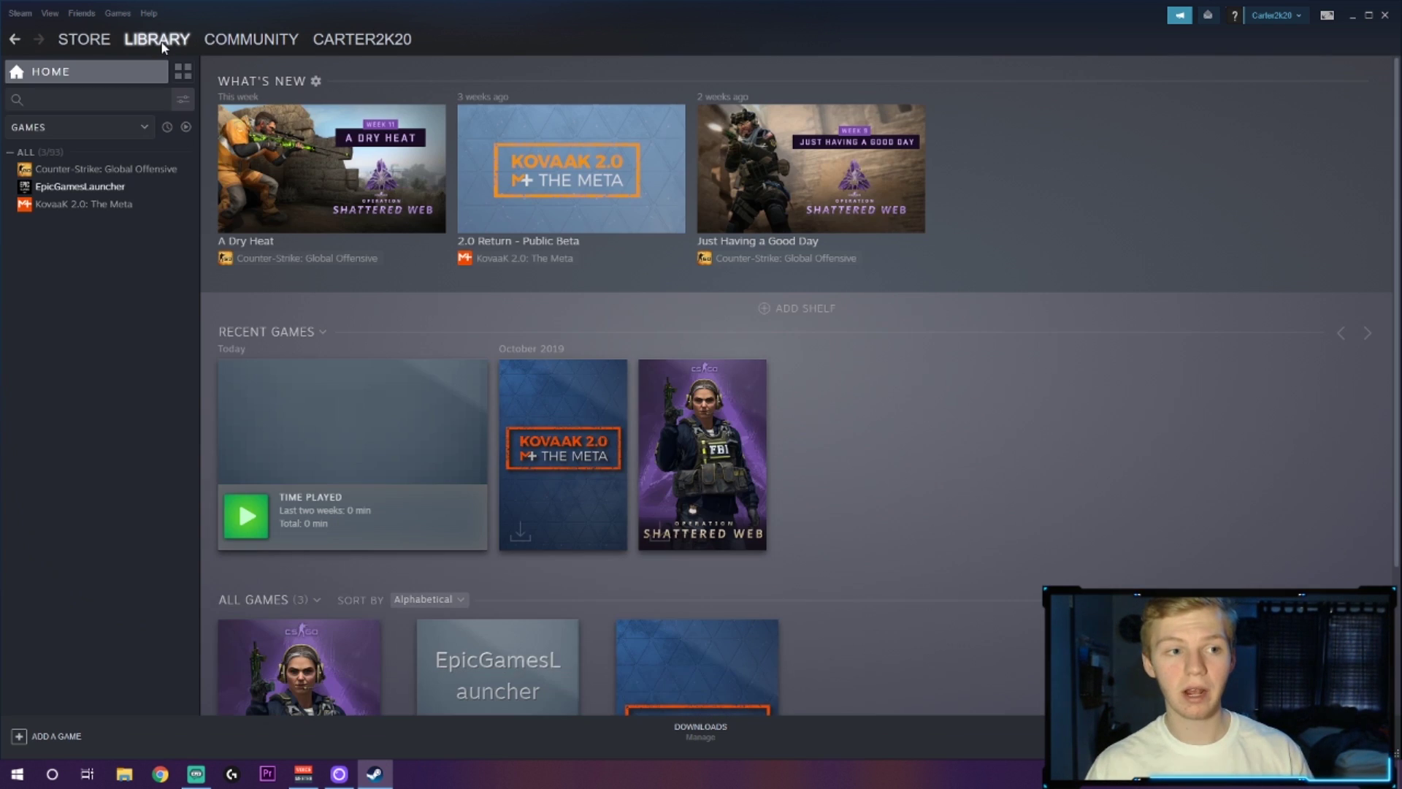
left_click(84, 190)
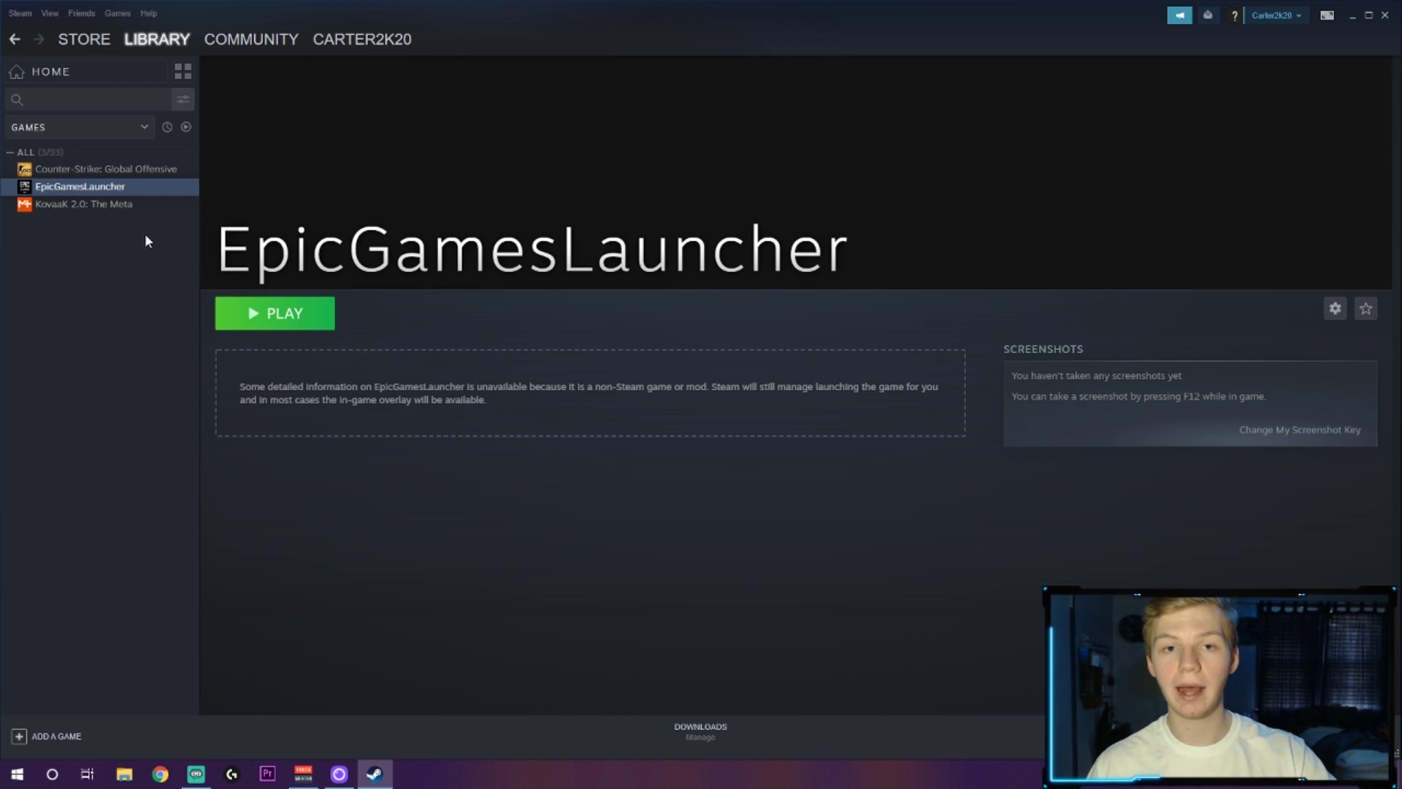
Add EpicGamesLauncher.exe from the Engine\Binaries\Win64 folder as a non-Steam game
left_click(25, 734)
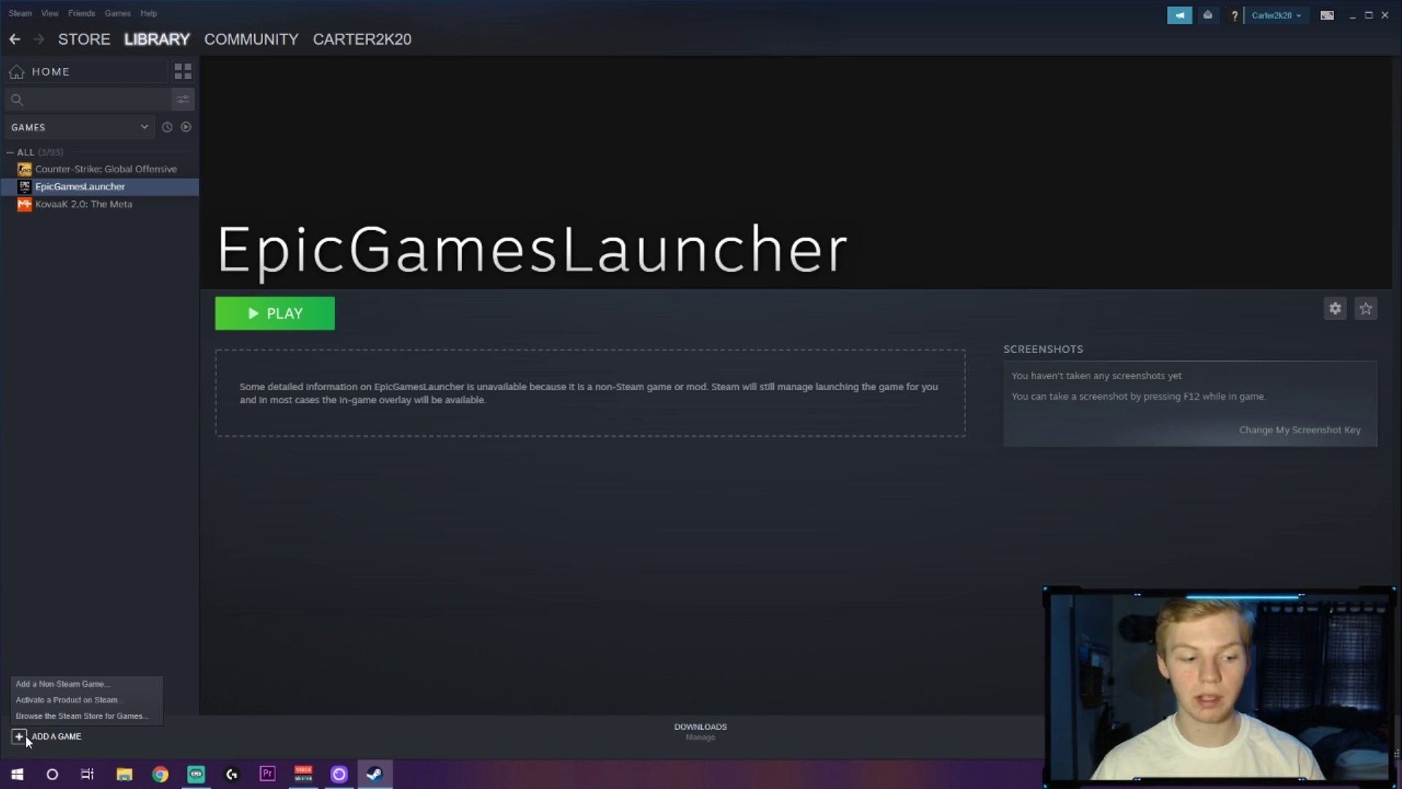
left_click(49, 685)
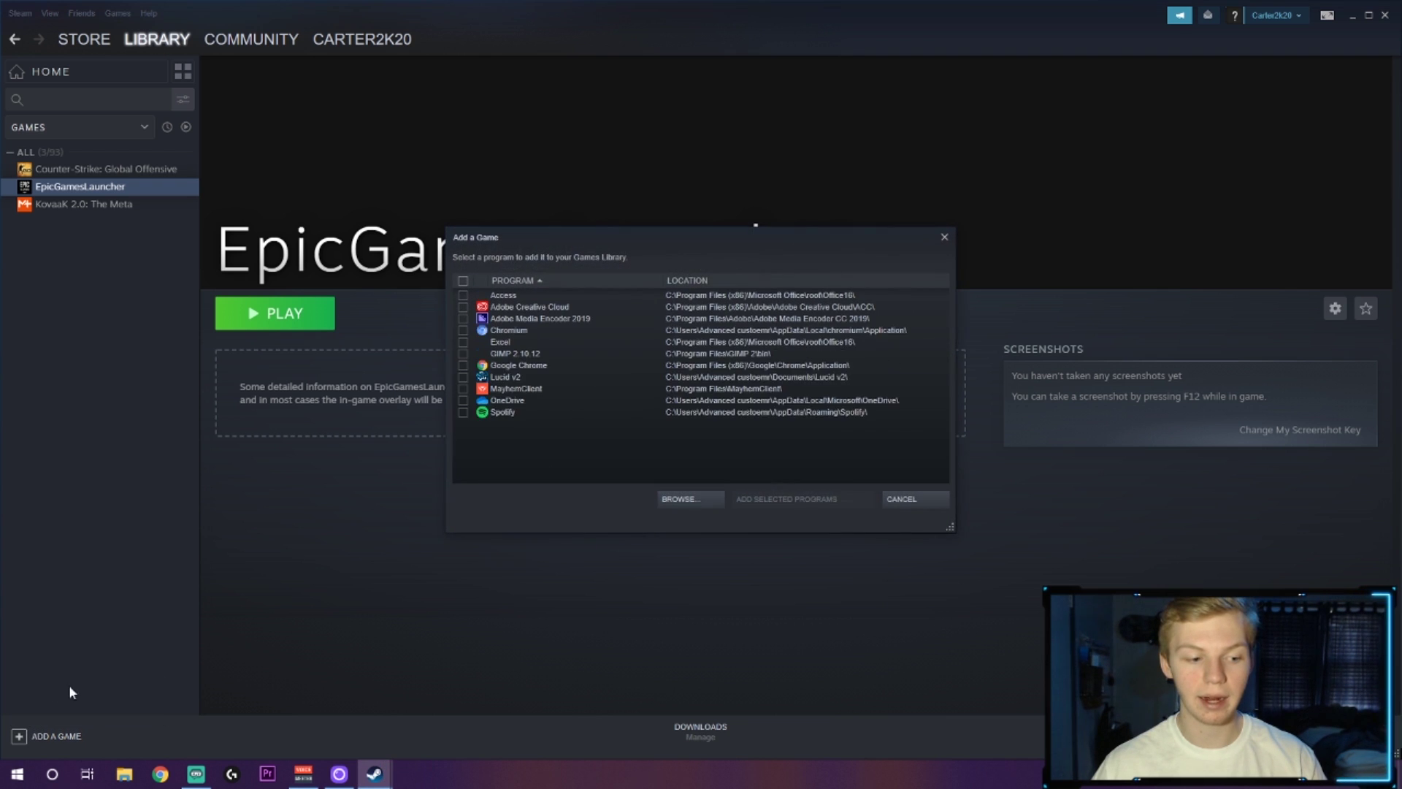
left_click(679, 499)
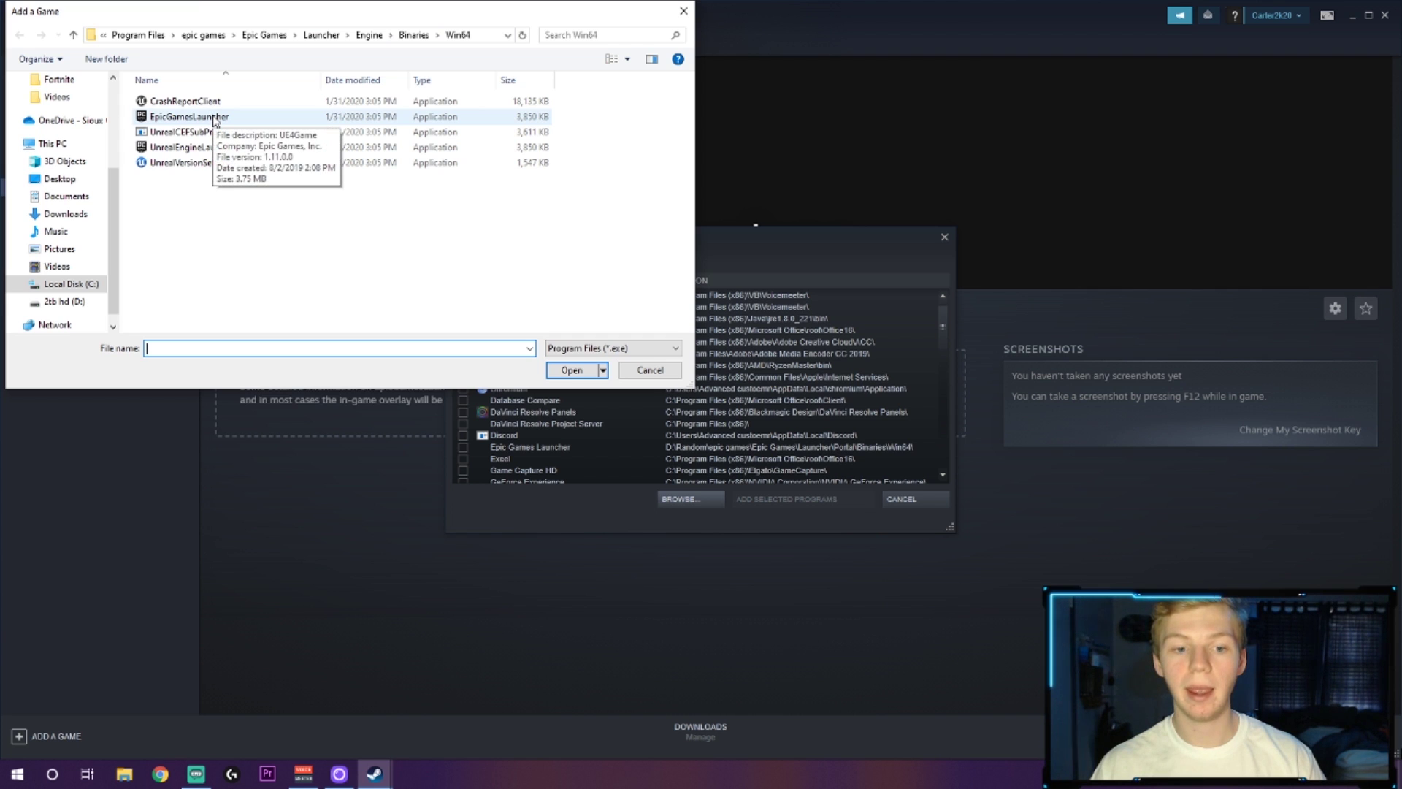
double_click(215, 120)
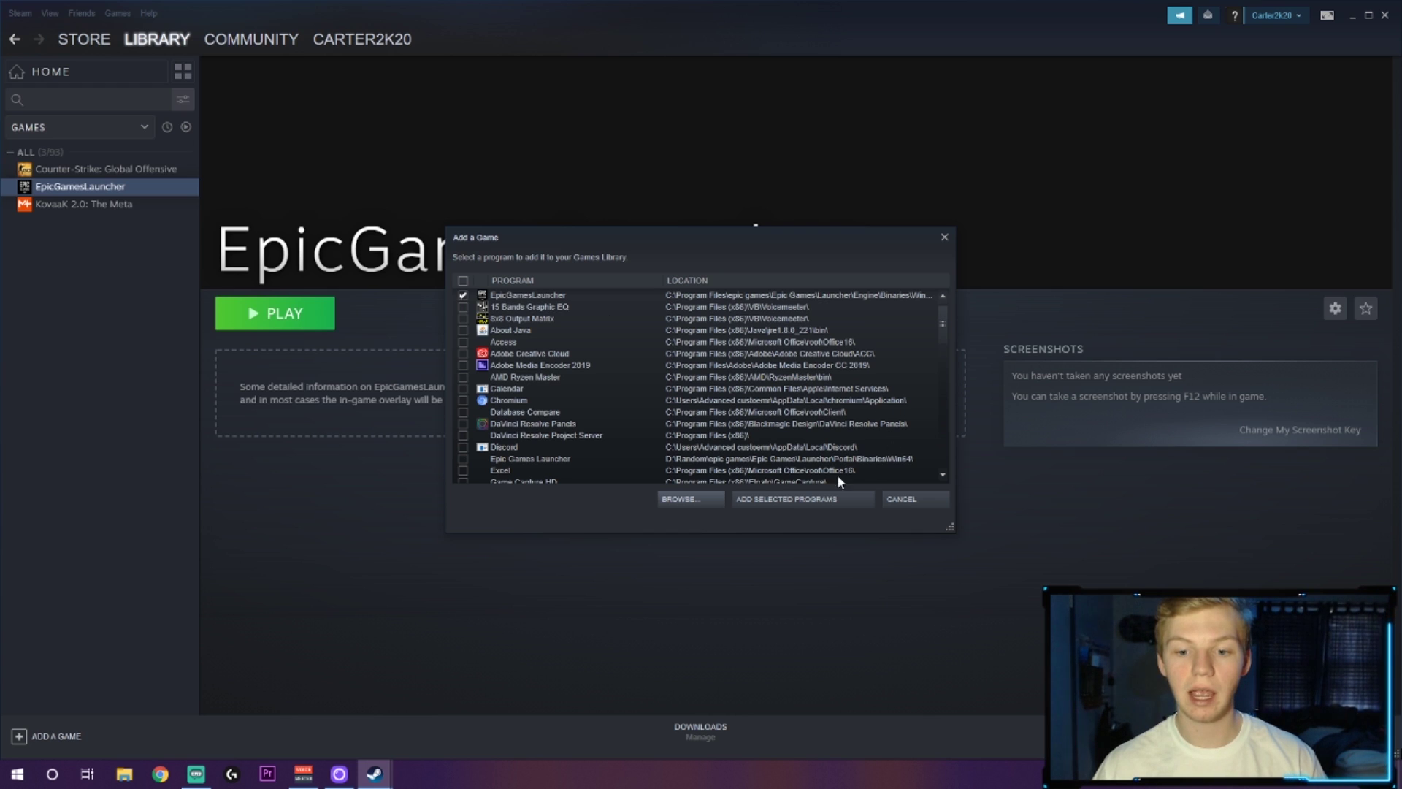
left_click(798, 498)
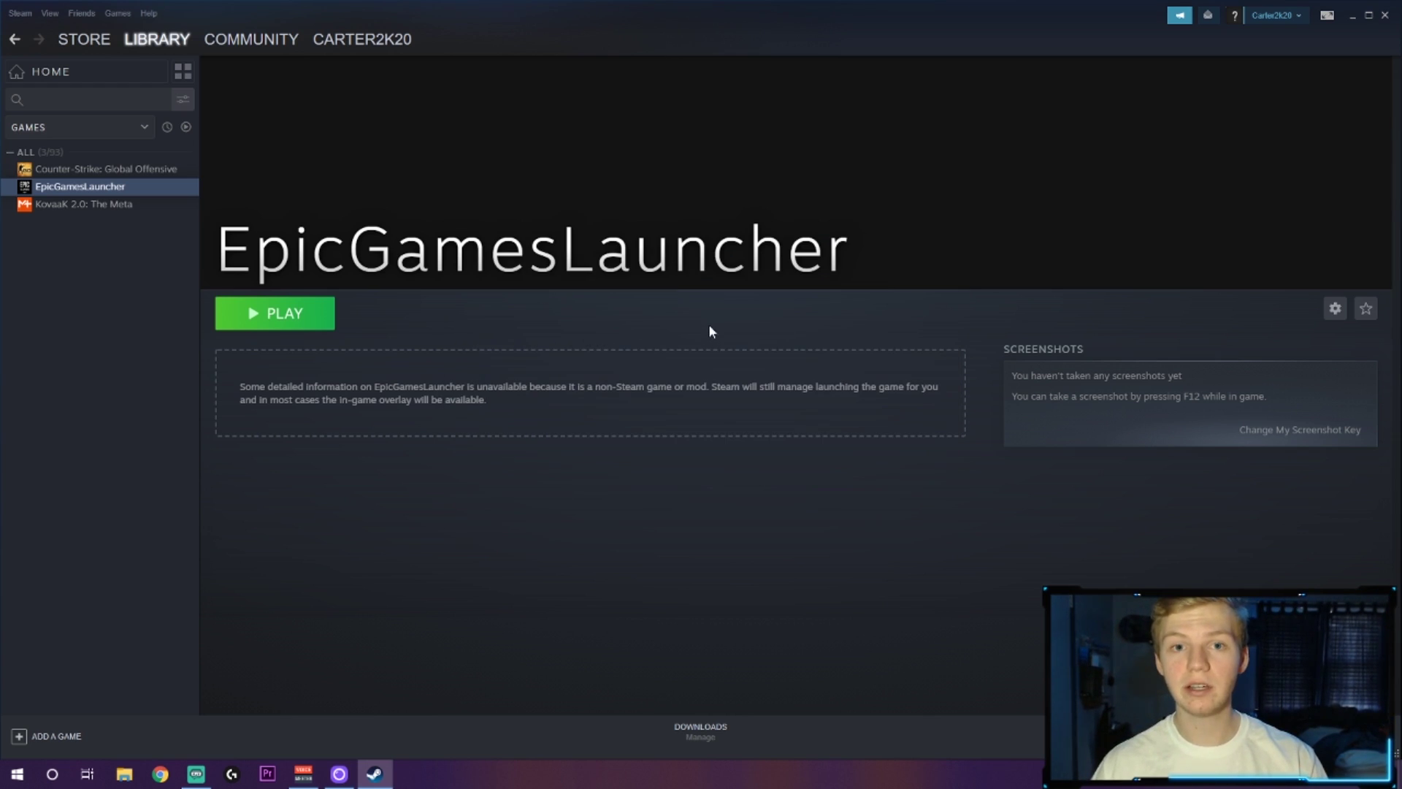
Switch Steam to Big Picture mode, peek at the Library, and open Settings
left_click(1328, 18)
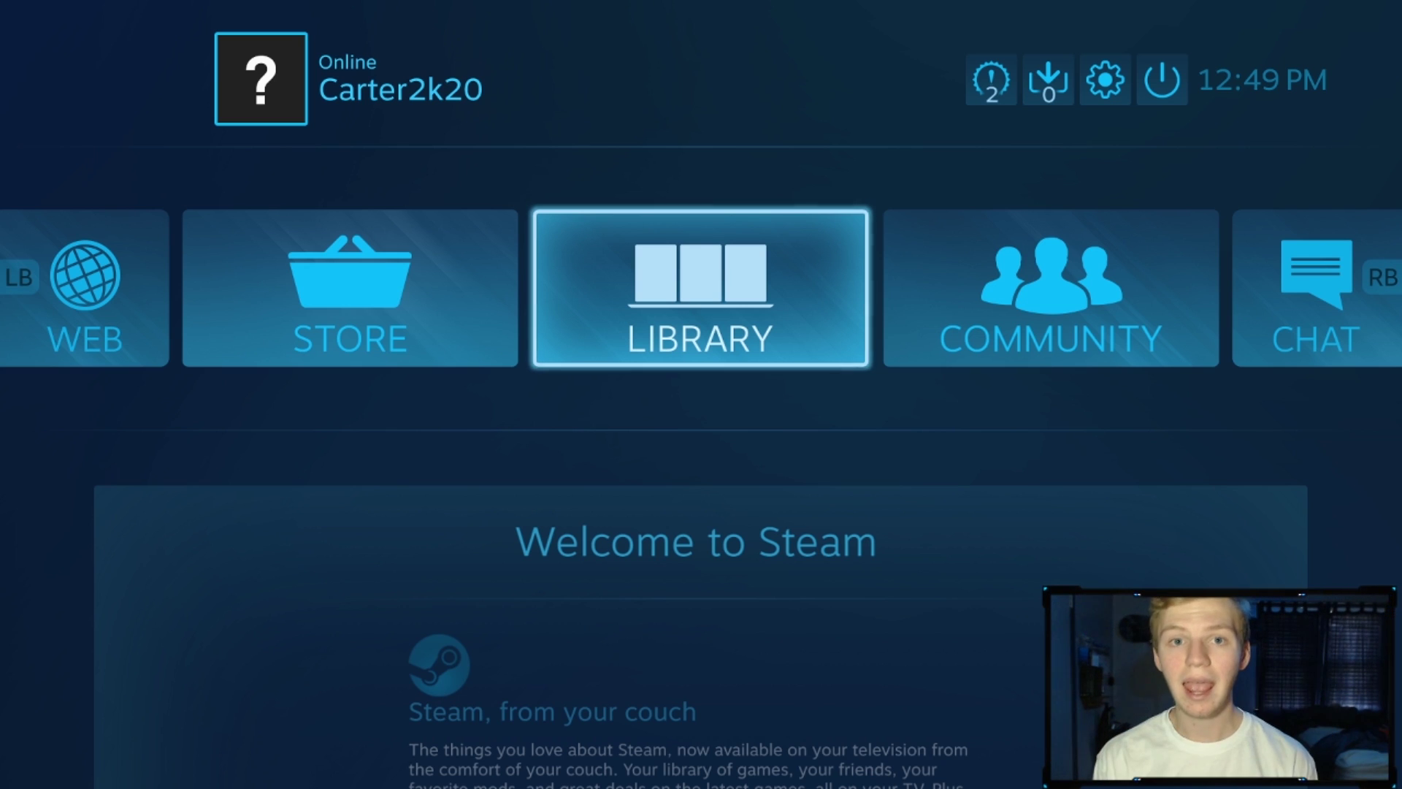
key("Right")
key("Left")
key("Left")
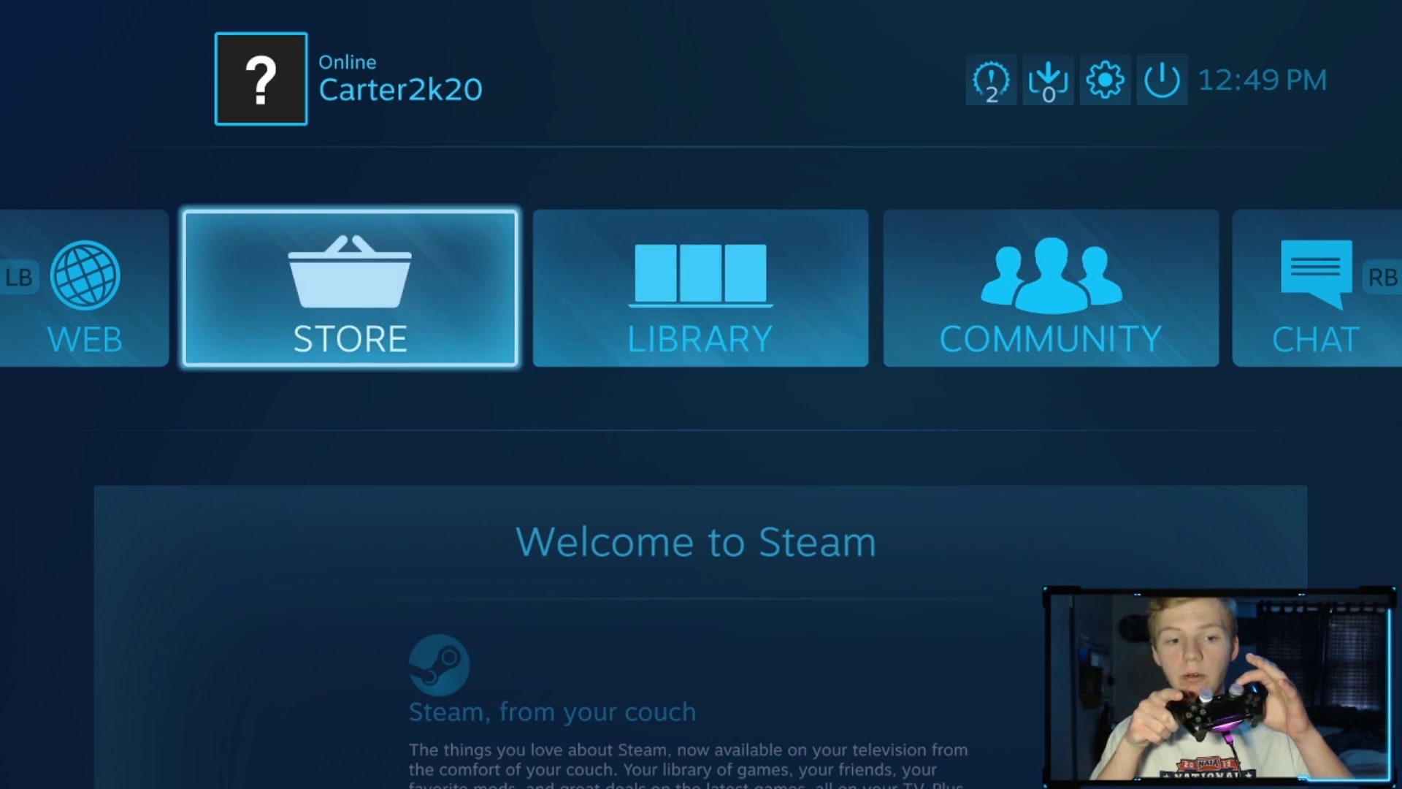
key("Right")
key("Right")
key("Left")
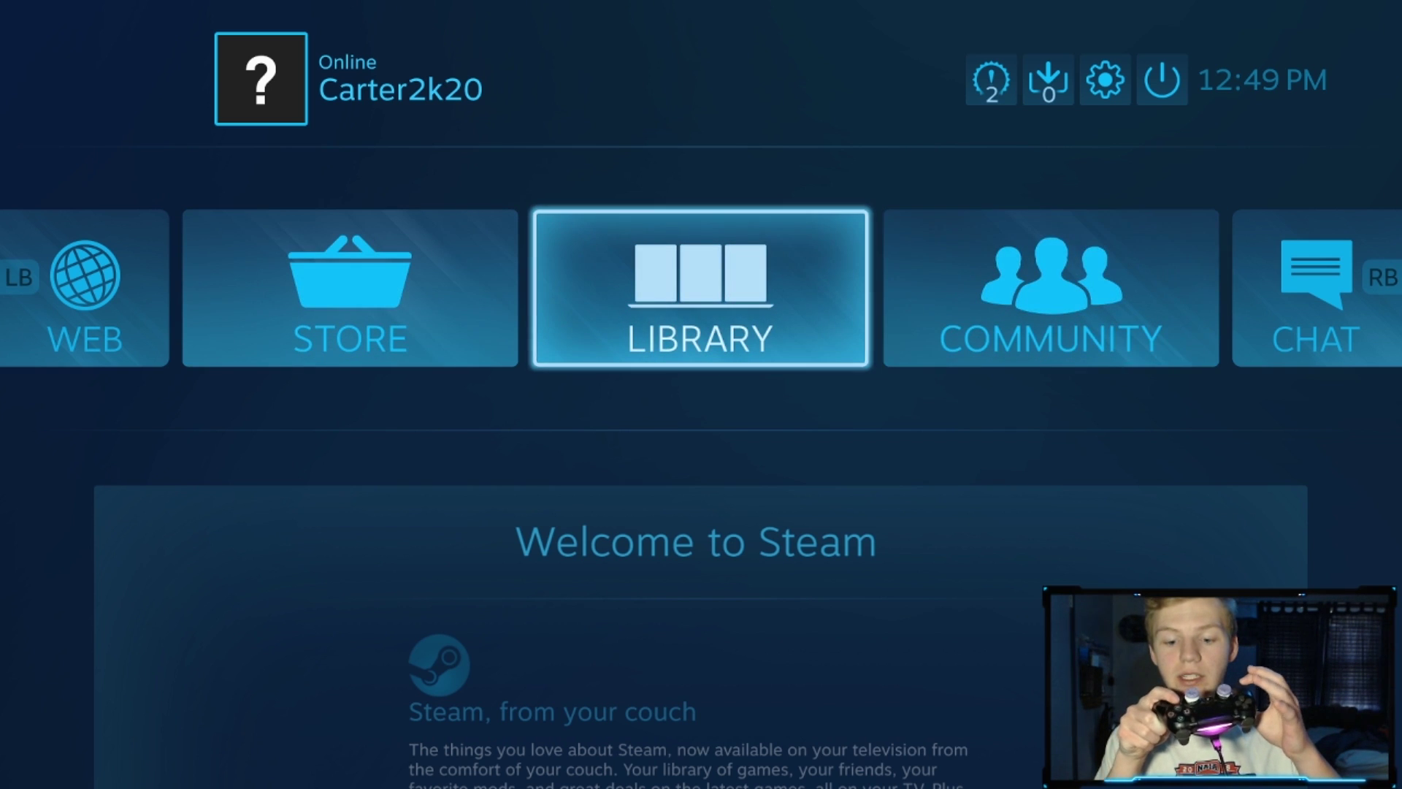
key("Return")
key("Escape")
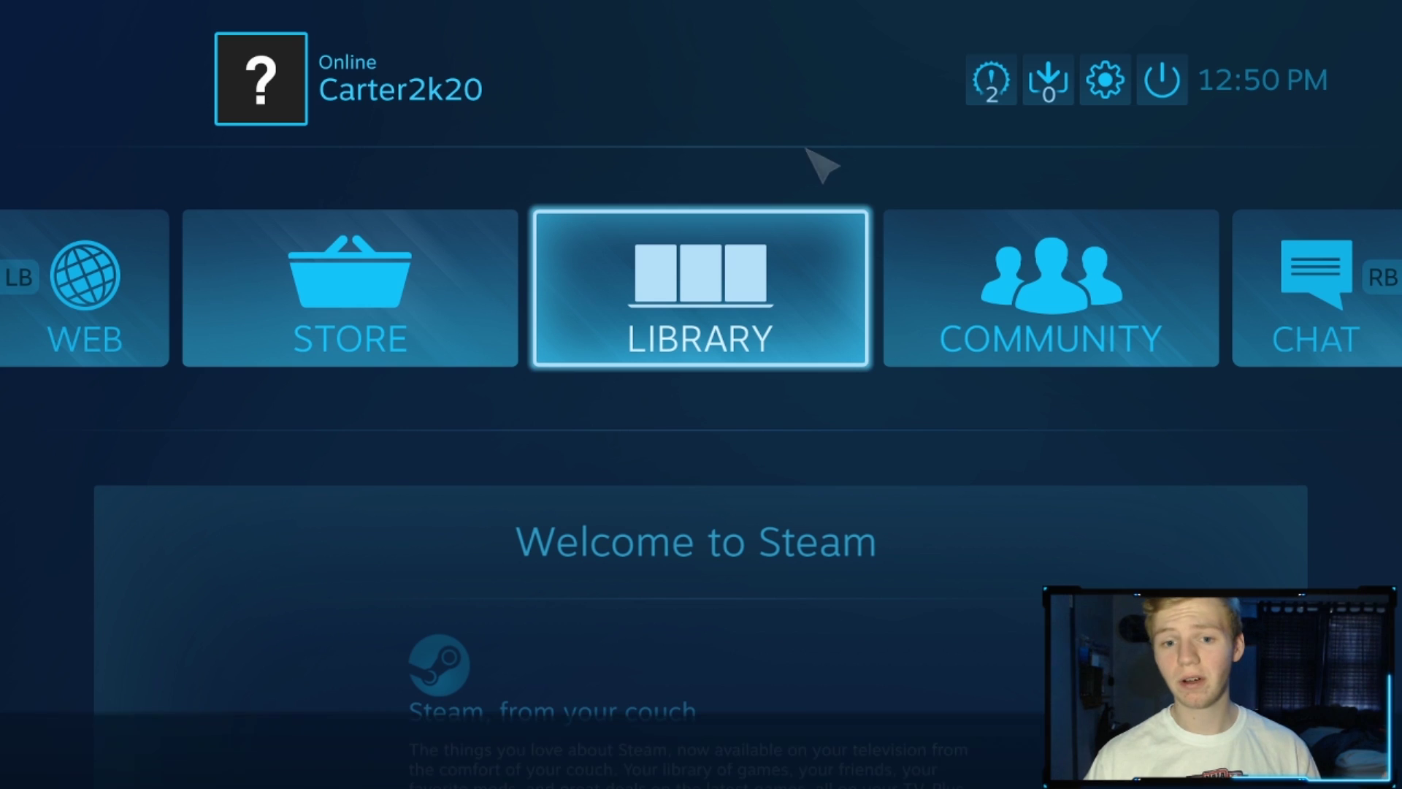
left_click(1107, 80)
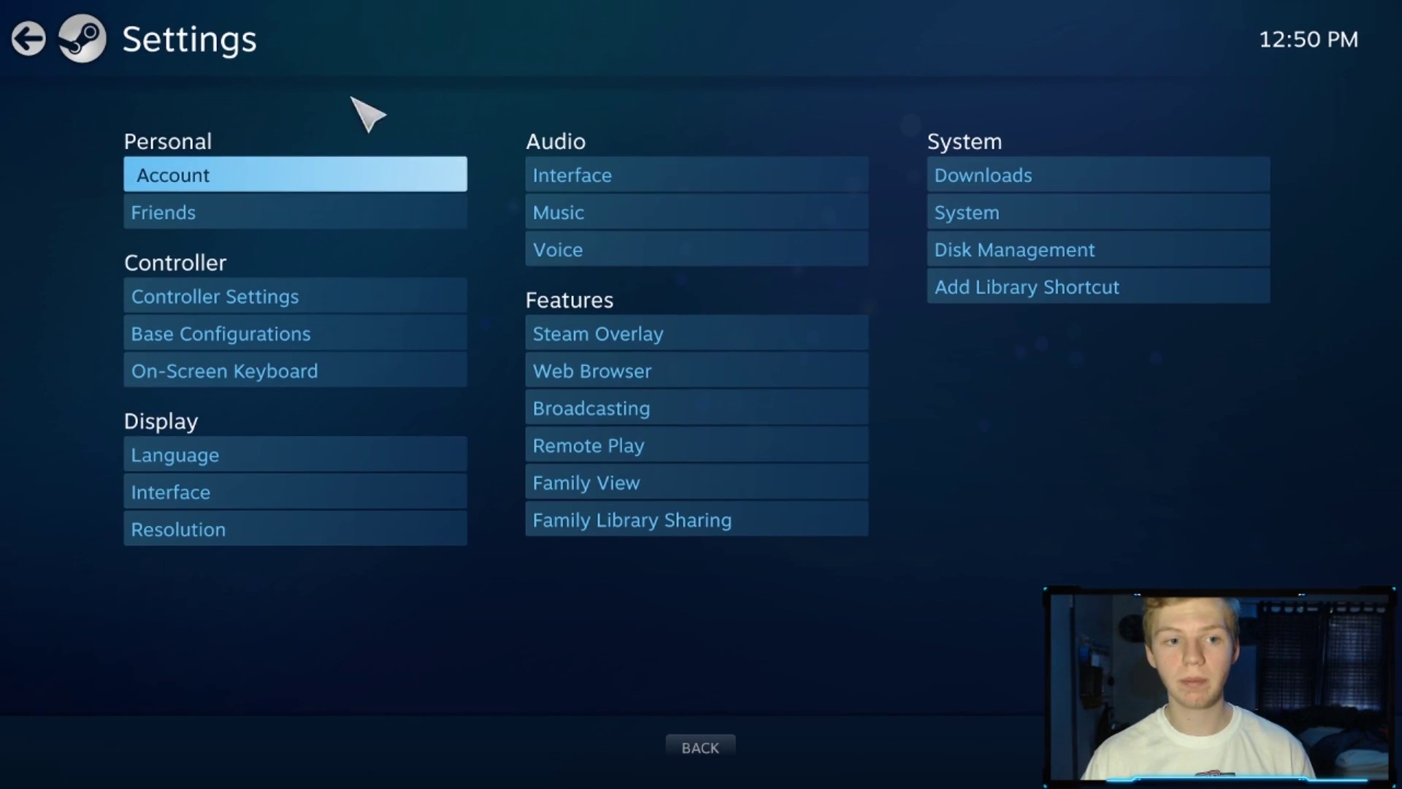
Try a purple light colour in the PS4 controller's Preferences, then cancel without saving
left_click(266, 306)
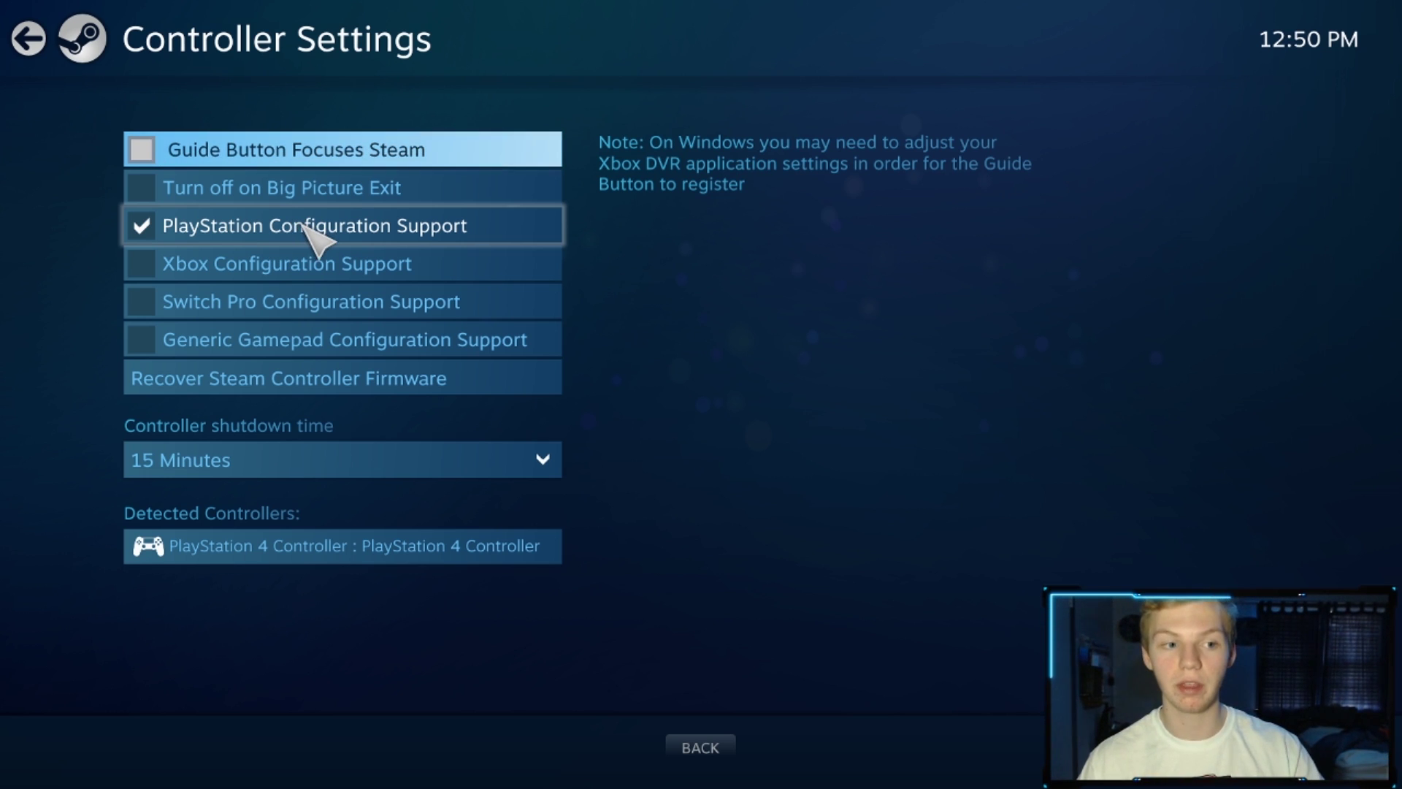
left_click(316, 552)
left_click(1006, 168)
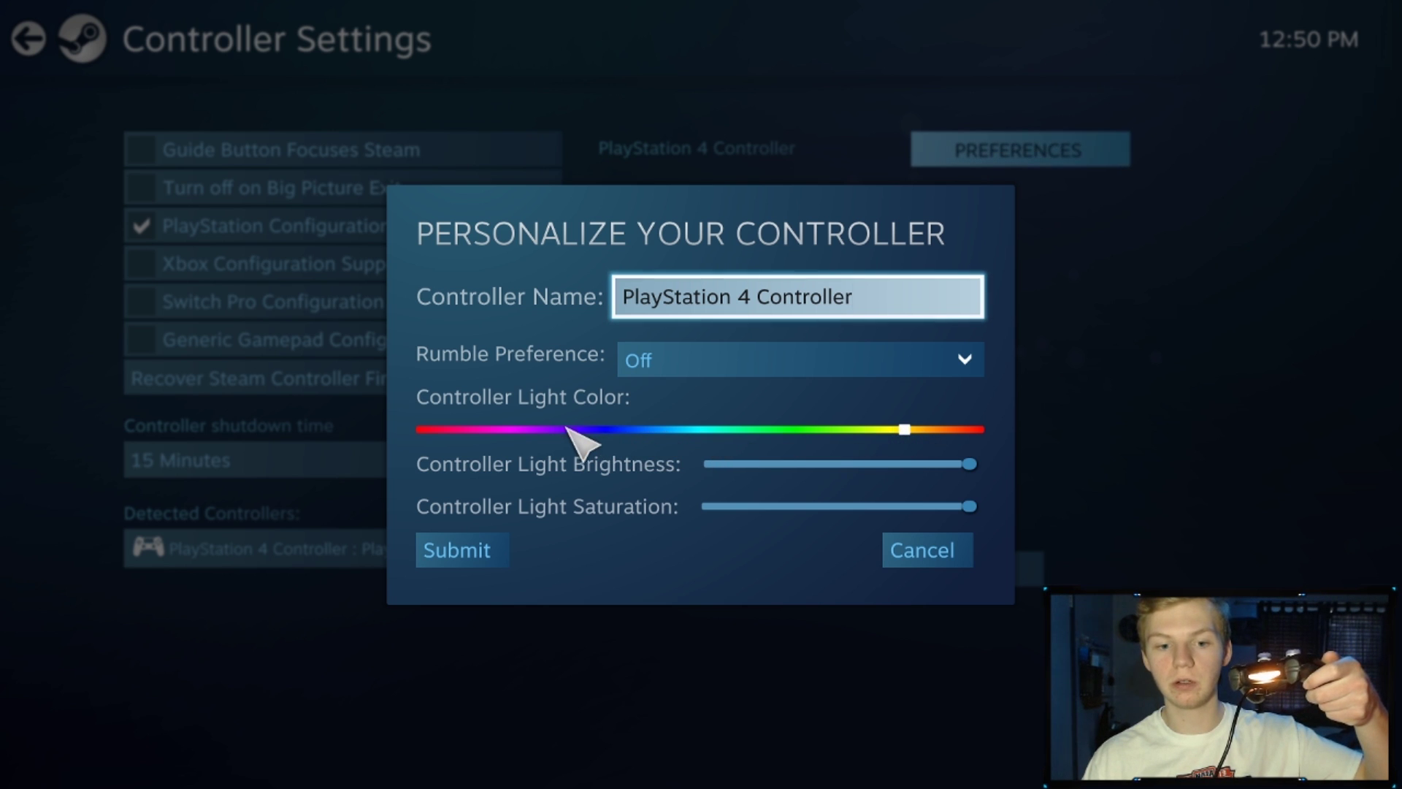
left_click(515, 430)
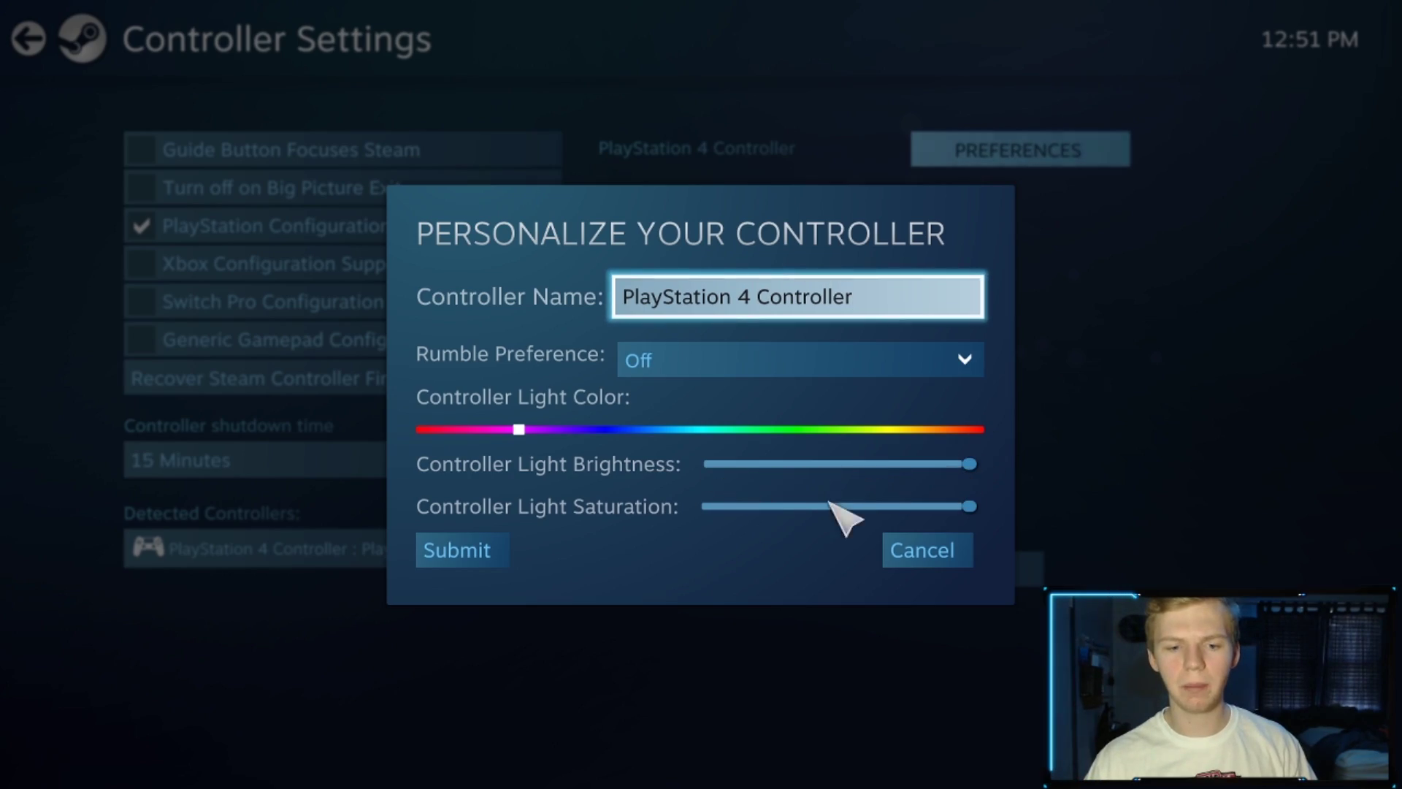
left_click(942, 555)
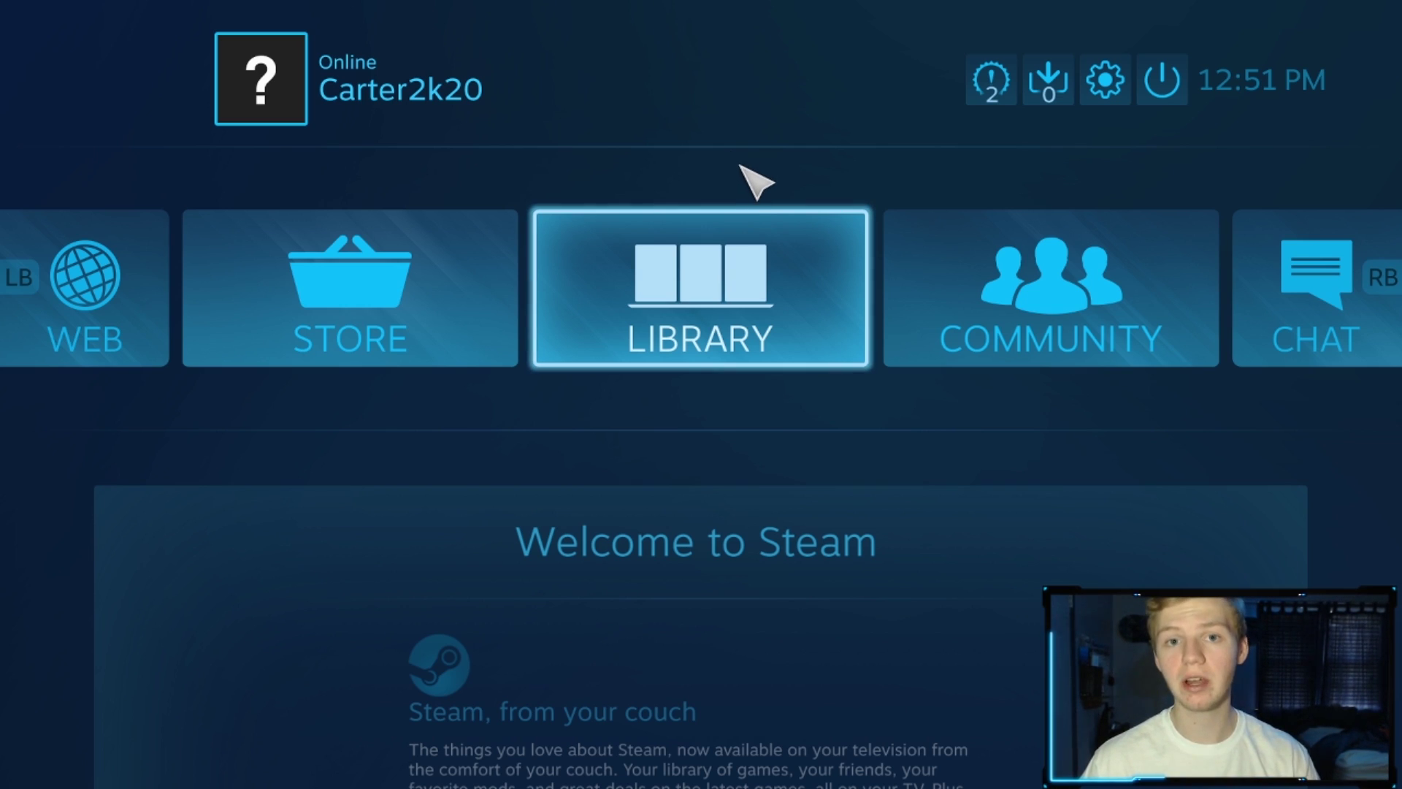
Open the Controller Configuration of the EpicGamesLauncher shortcut from the Library's Games list
left_click(724, 296)
left_click(151, 300)
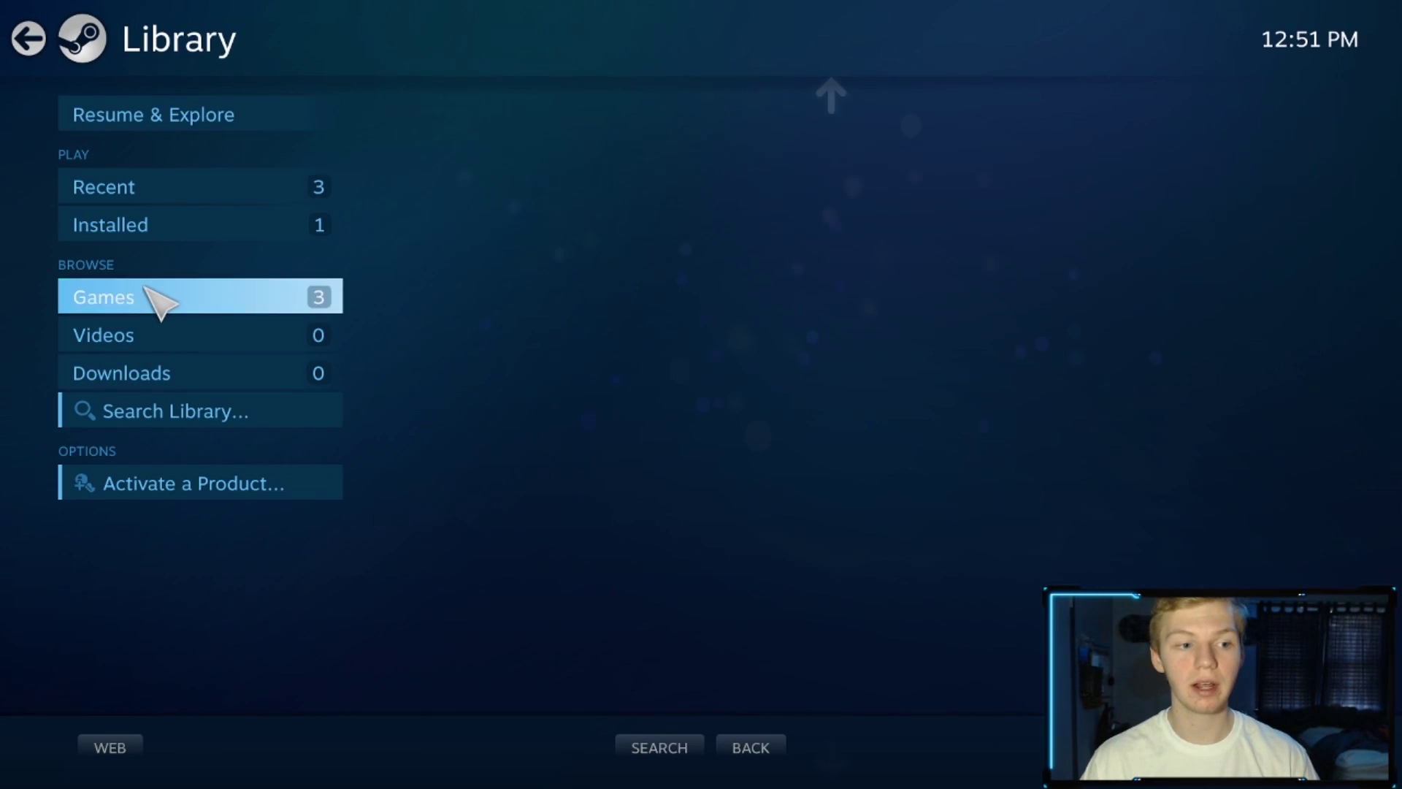
left_click(716, 210)
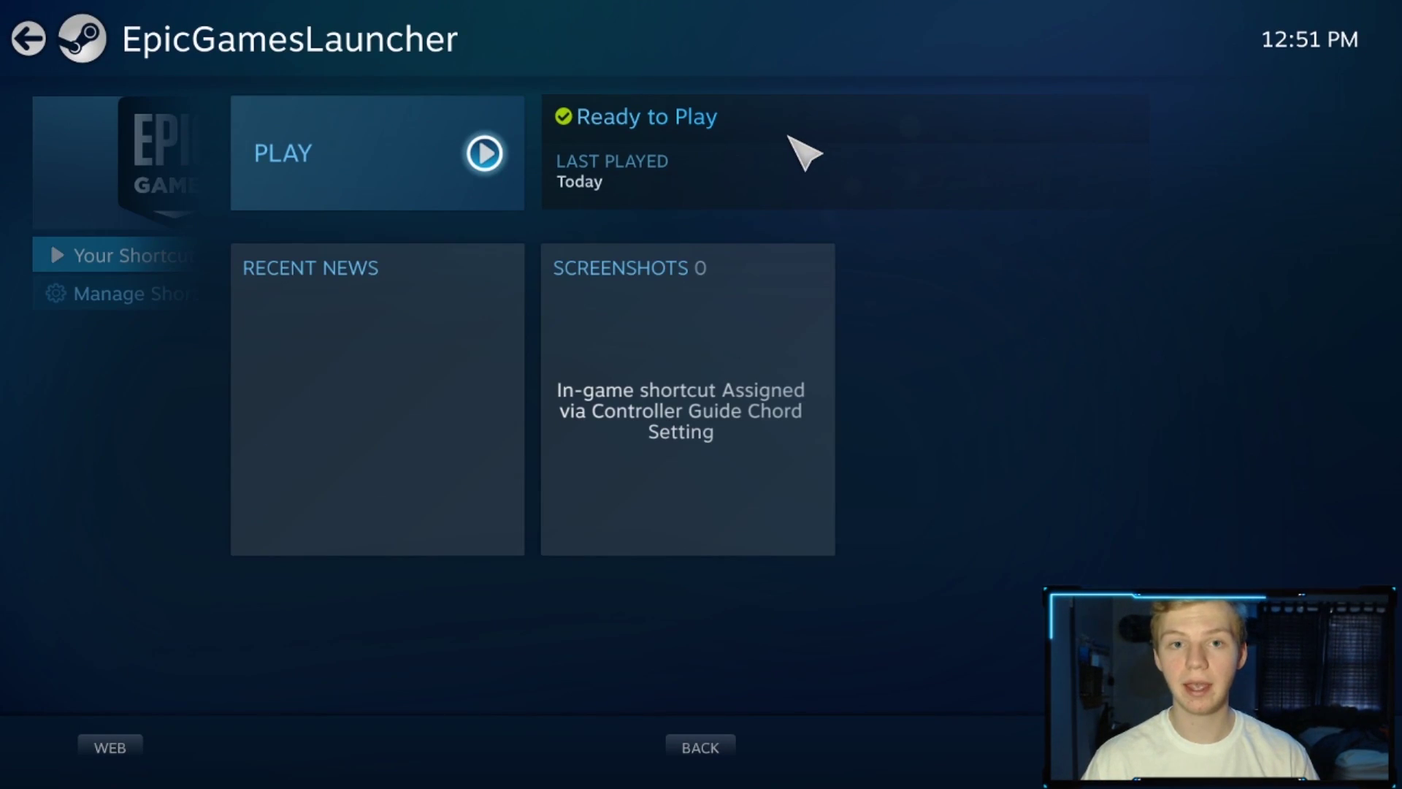
left_click(106, 294)
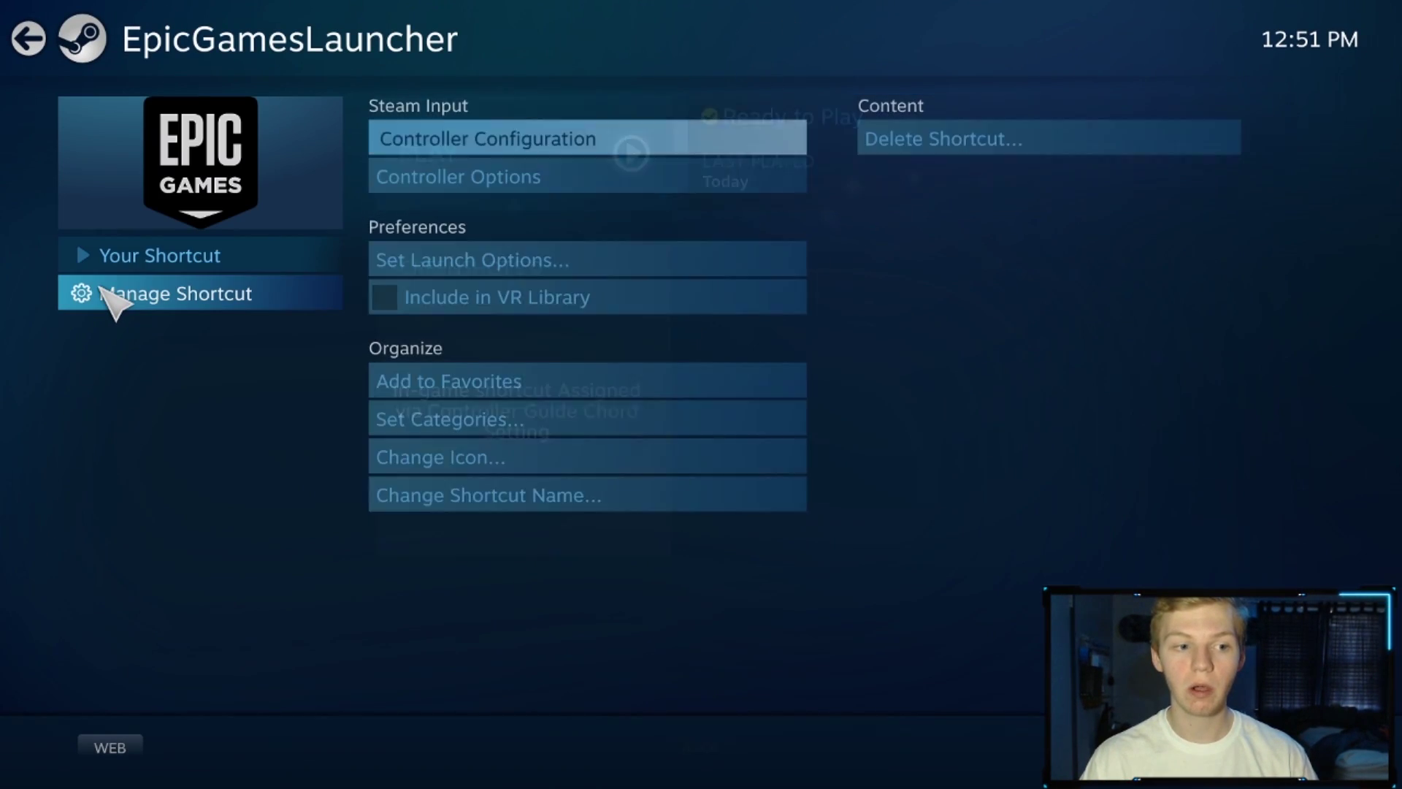
left_click(516, 139)
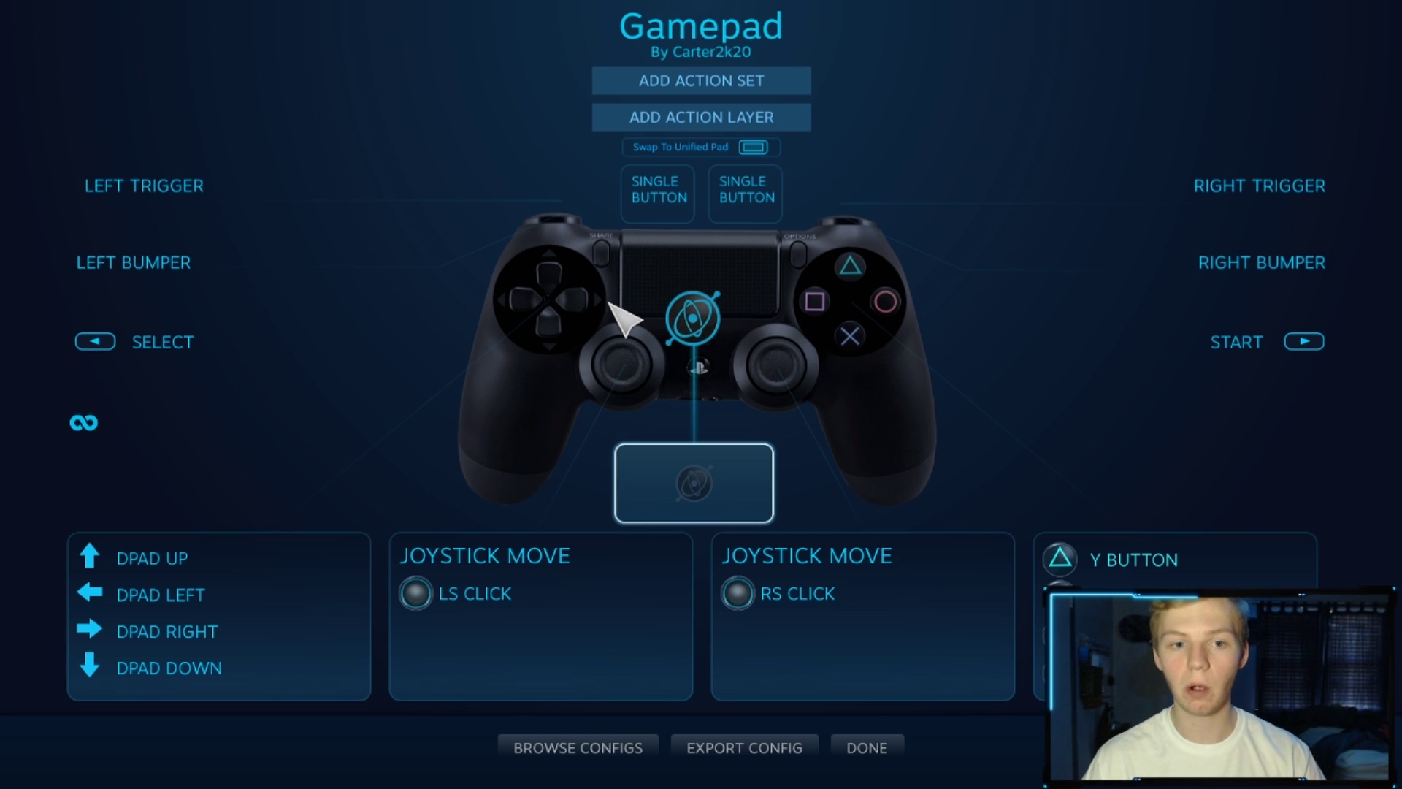
Apply the Gamepad template from Browse Configs' Templates list to EpicGamesLauncher
left_click(573, 753)
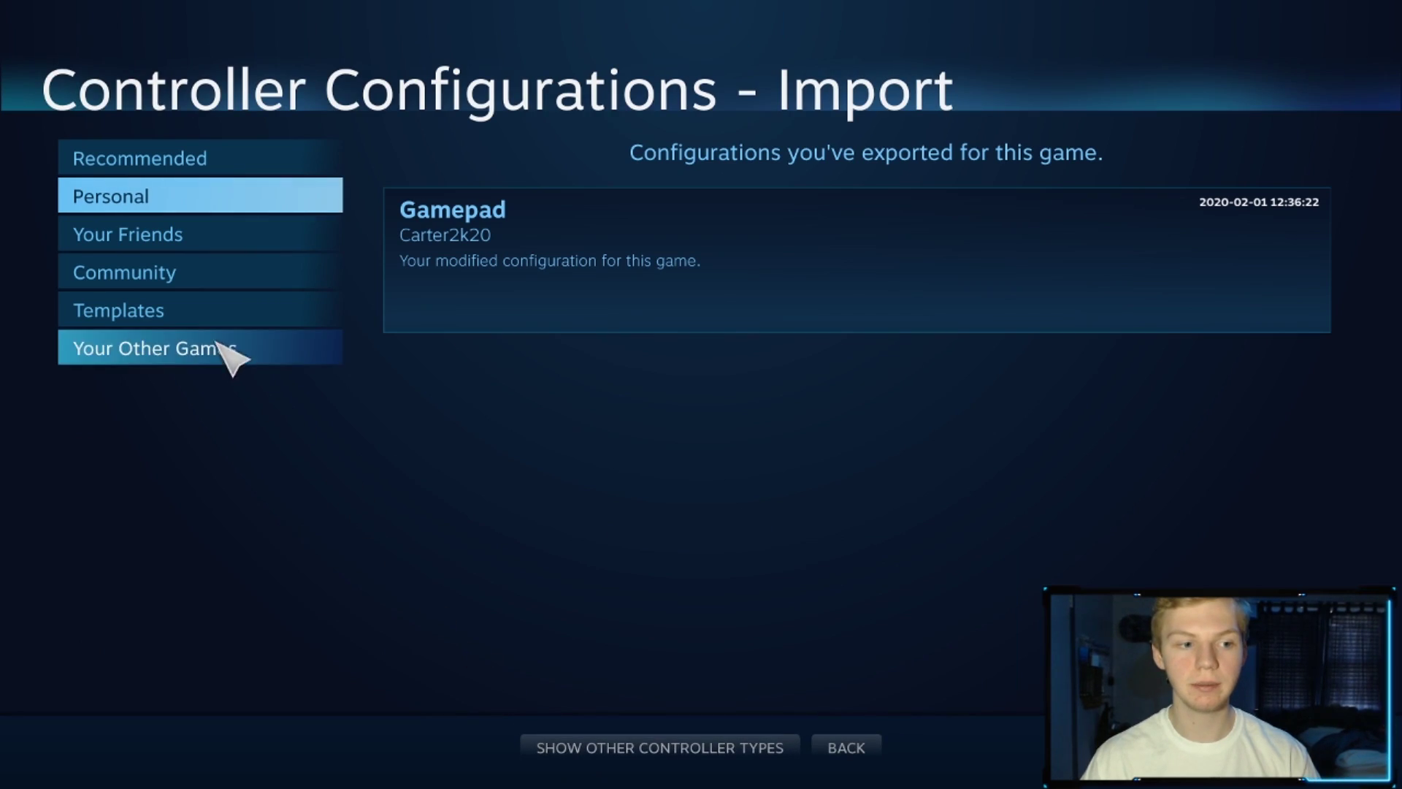
left_click(199, 315)
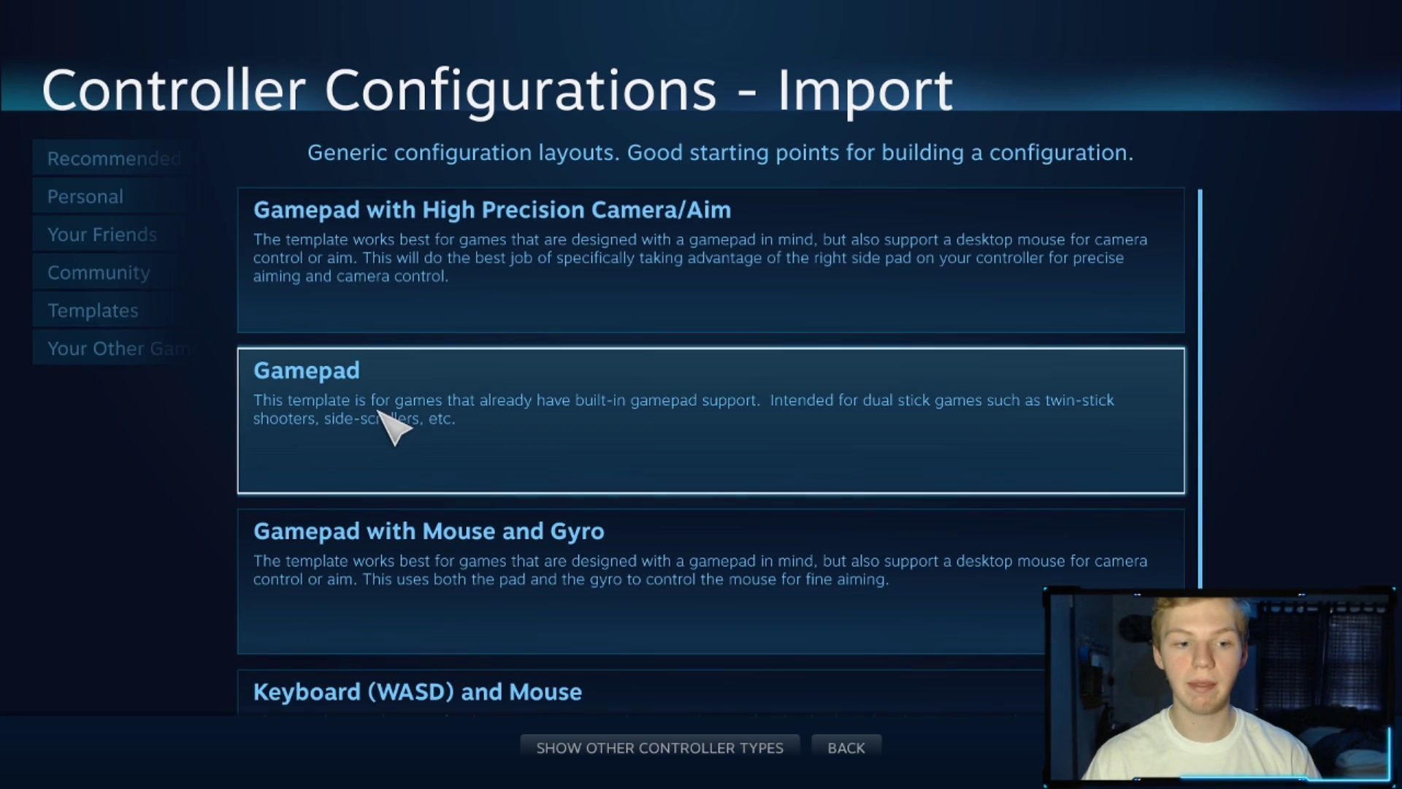
left_click(369, 406)
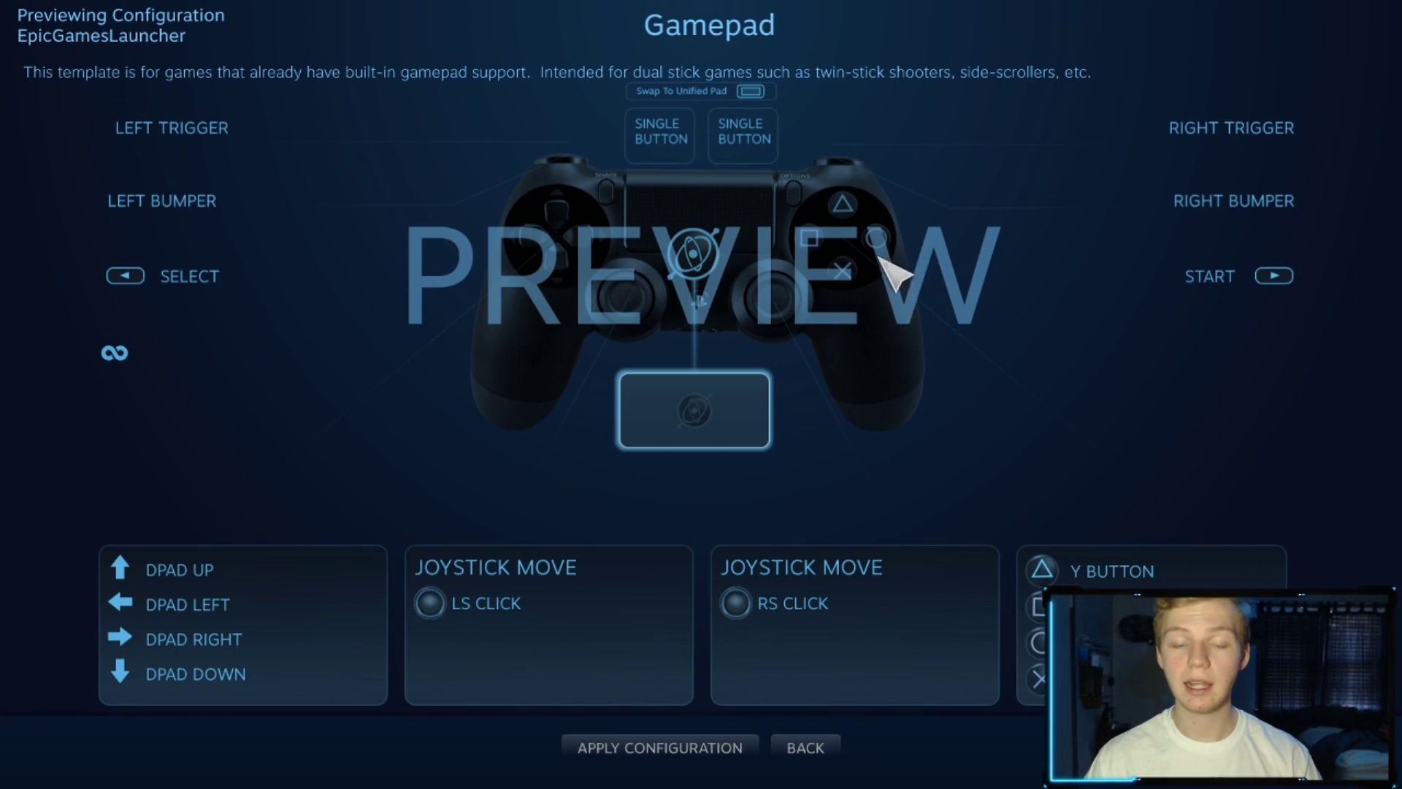
left_click(667, 749)
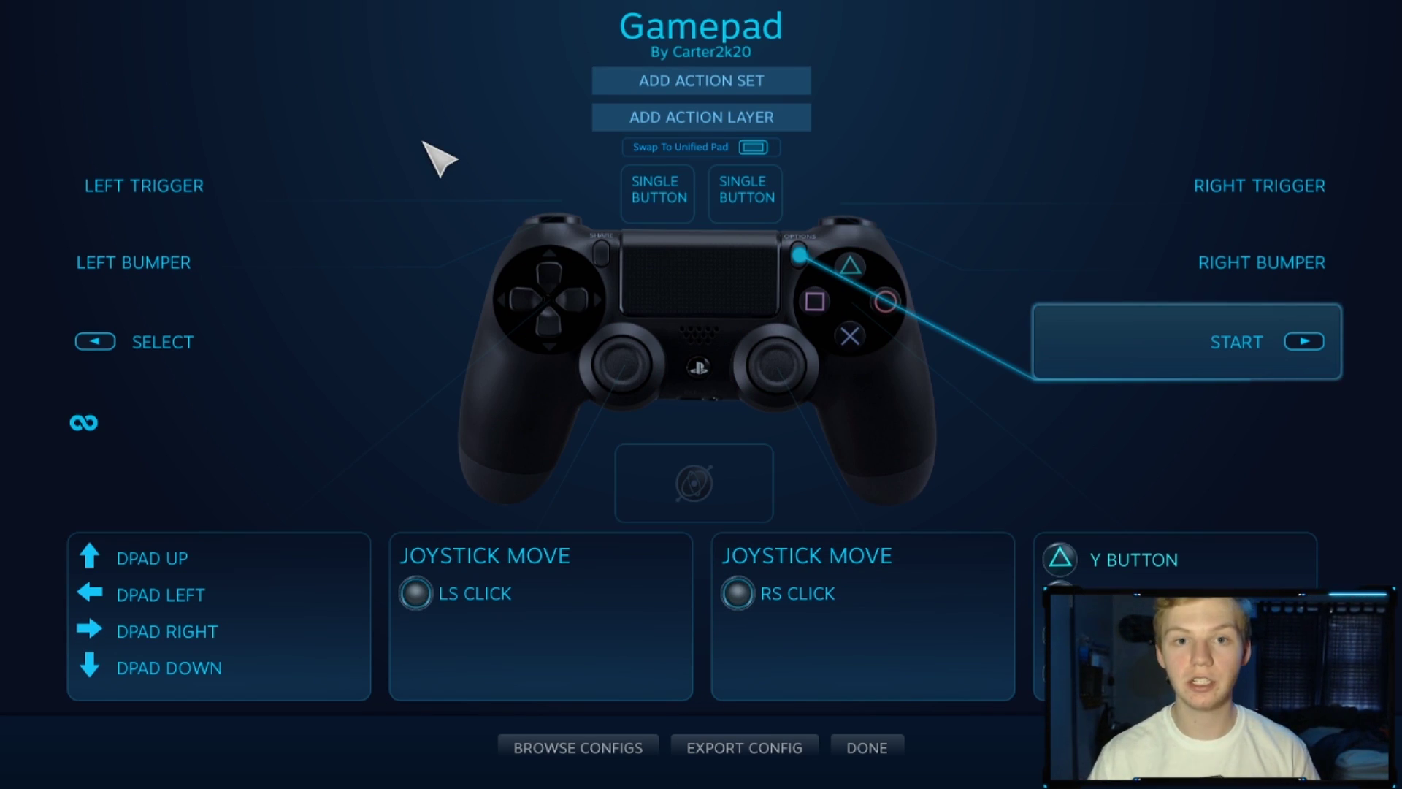
Bind the left Joystick Move click action to Scroll Down and finish the configuration
key("Down")
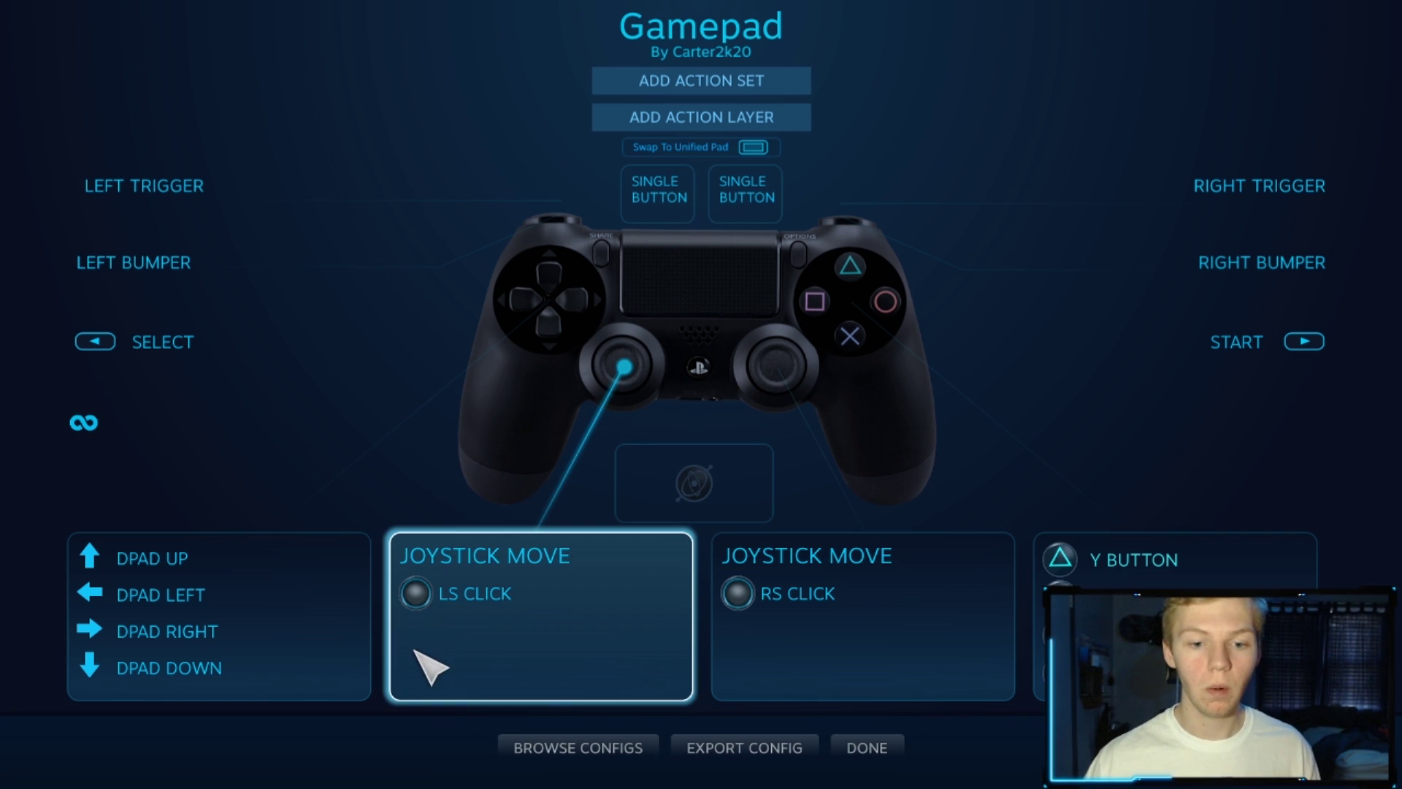
left_click(570, 594)
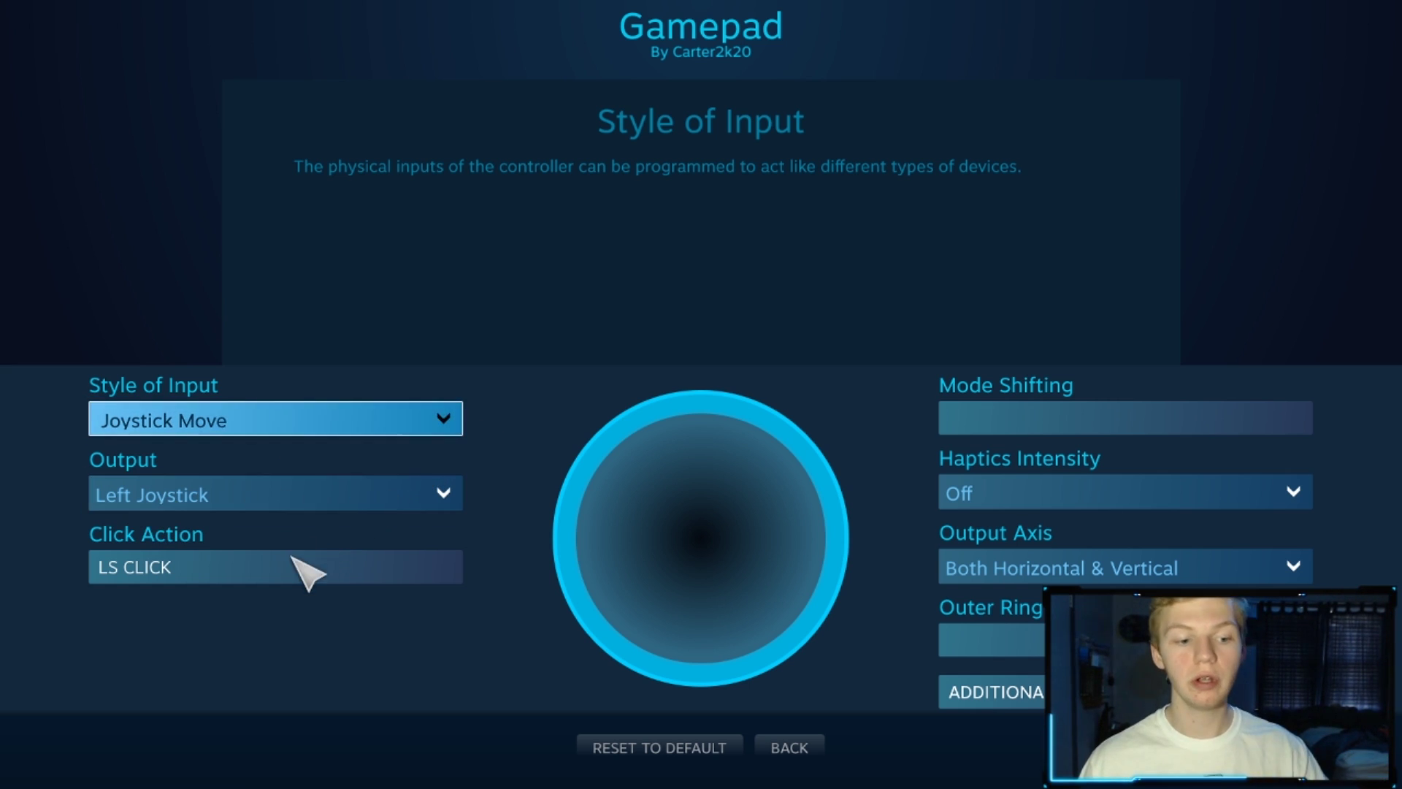
left_click(252, 567)
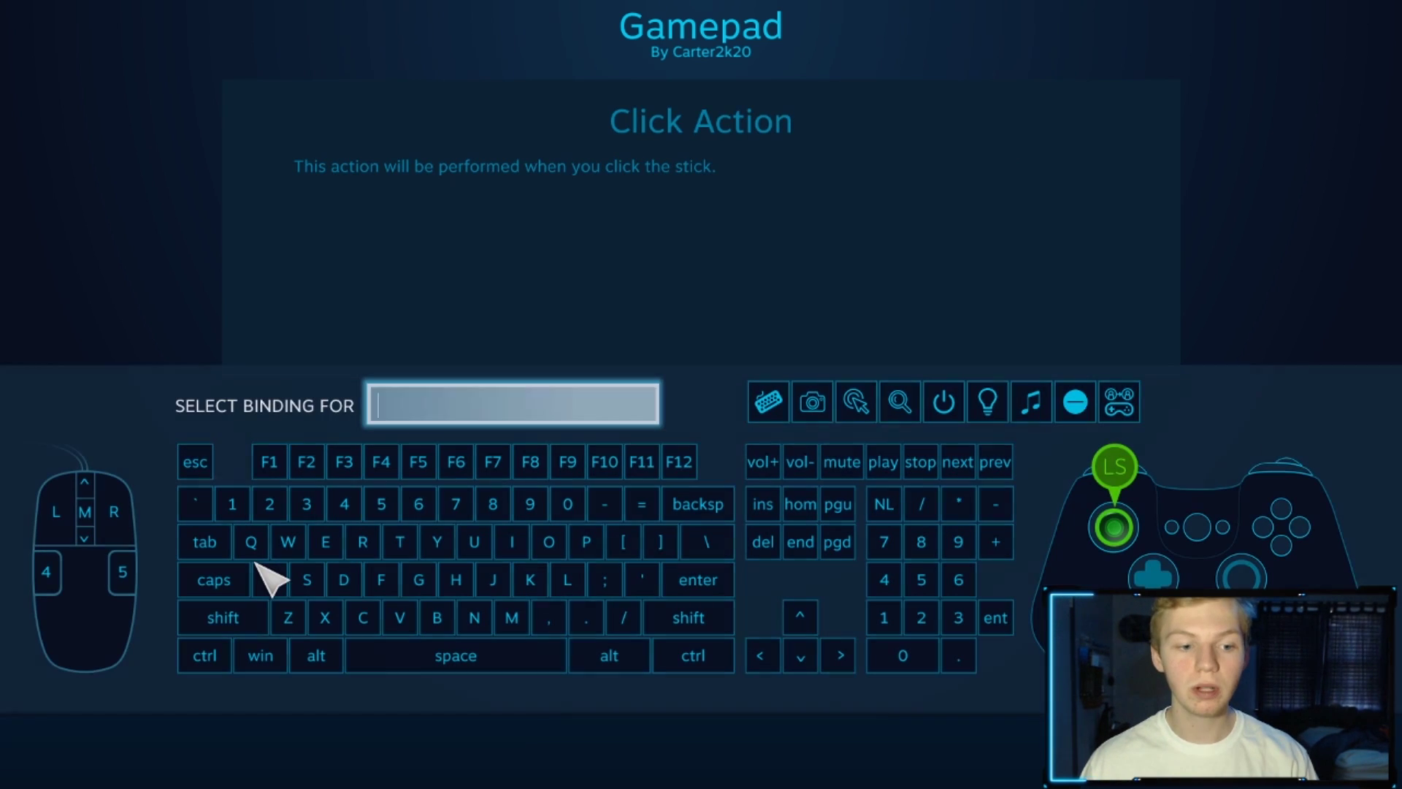
left_click(85, 538)
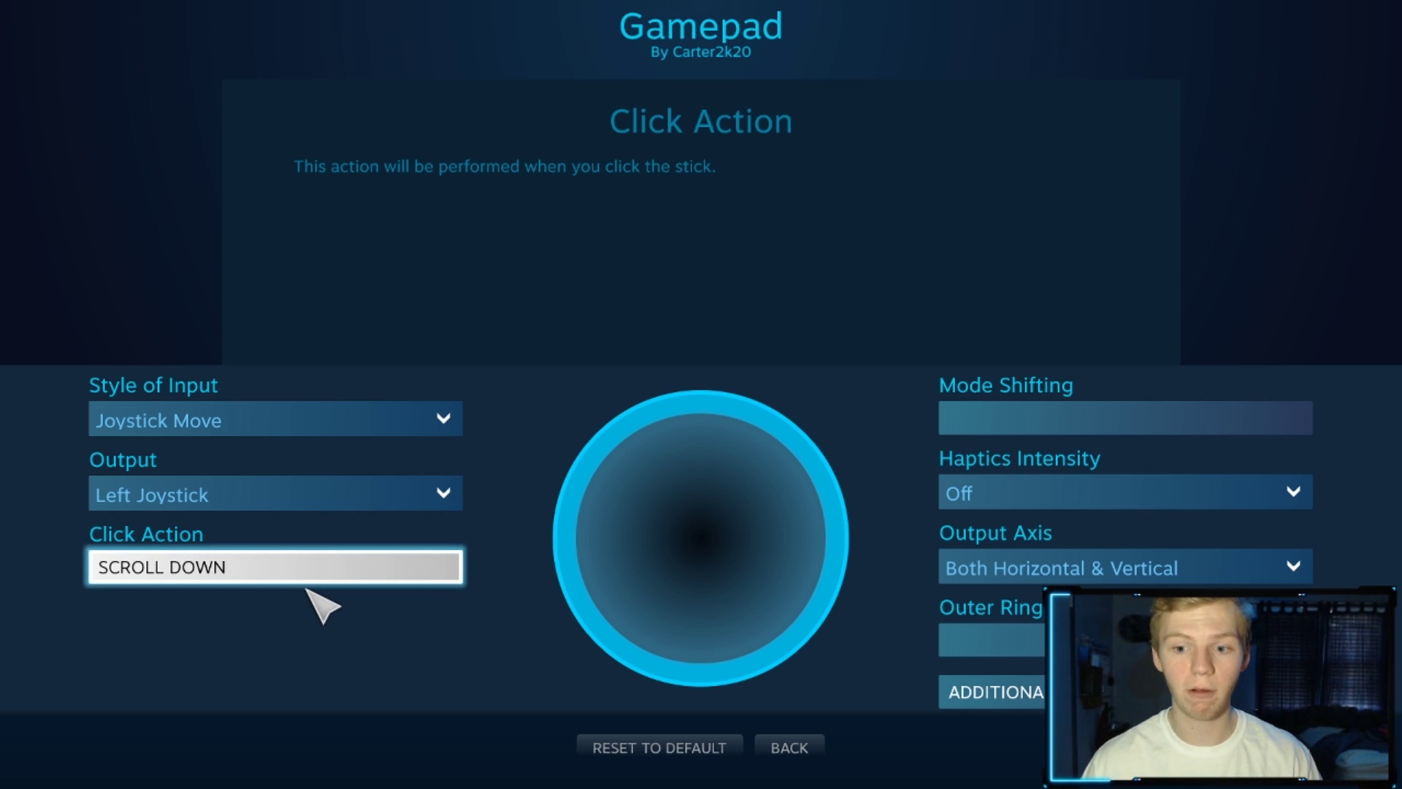
left_click(790, 748)
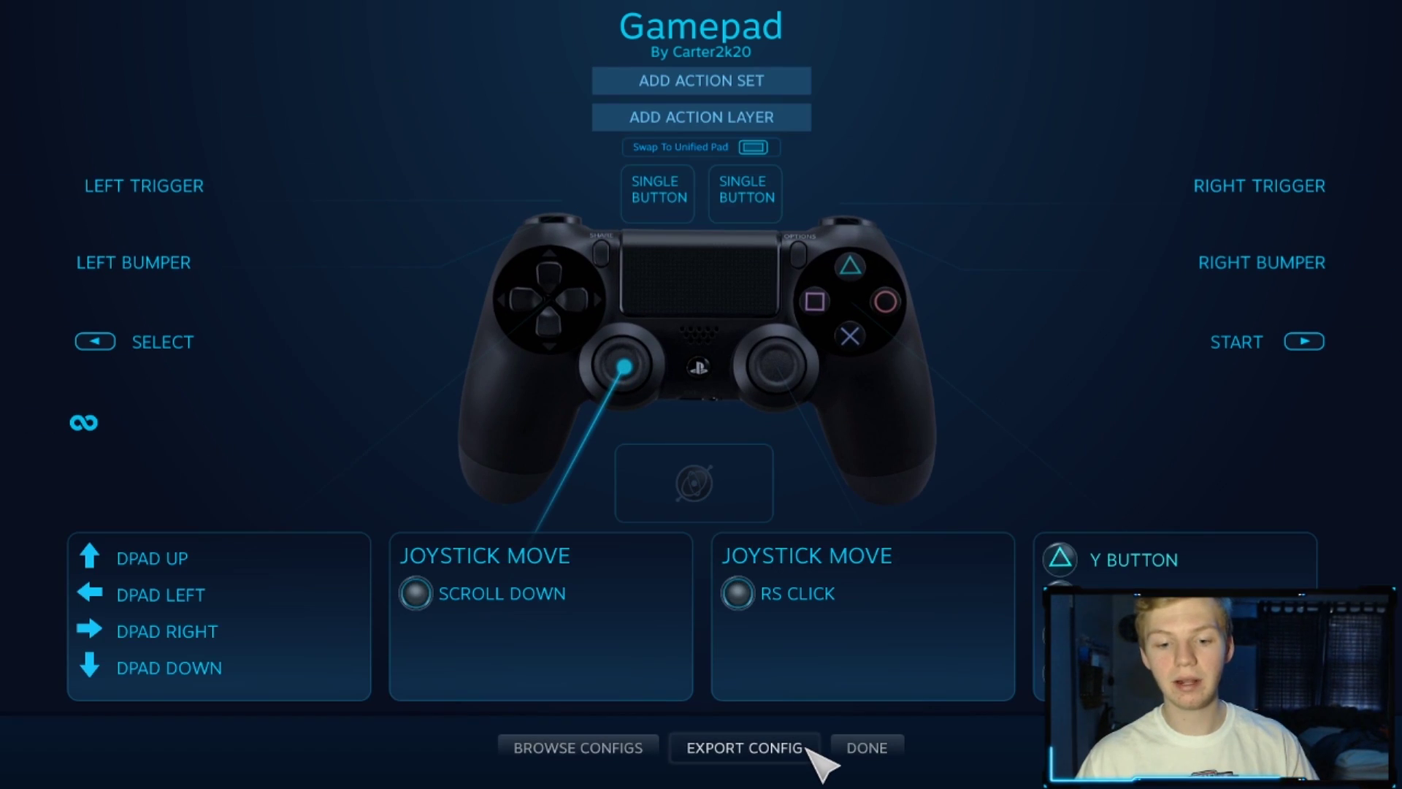
left_click(869, 748)
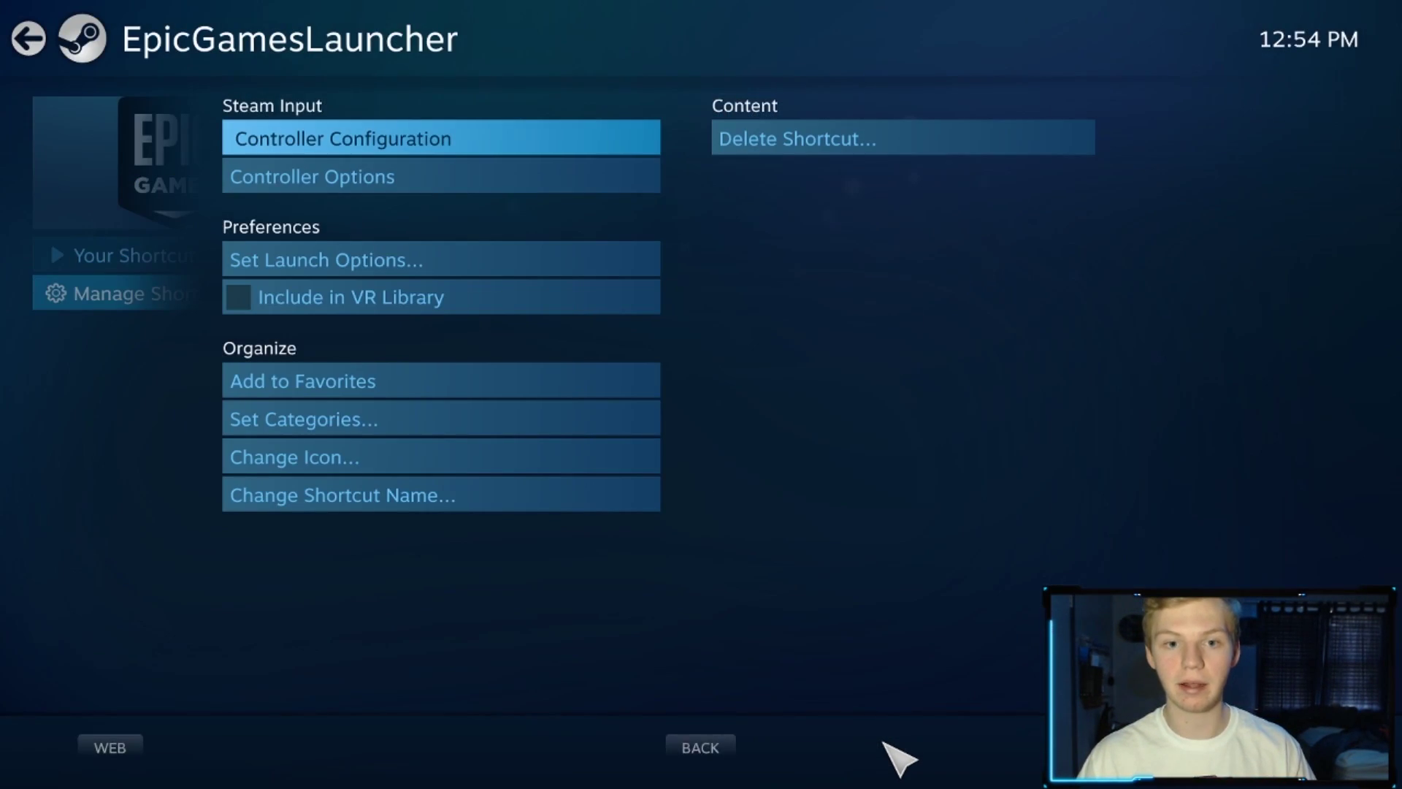